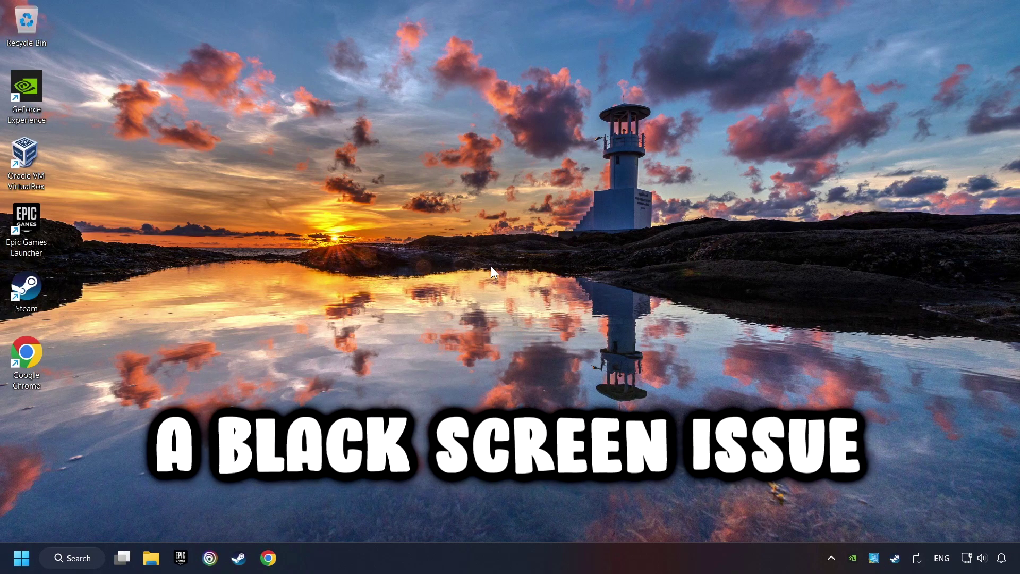
# Search Windows for "device manager" to bring up Device Manager as the best match.
pyautogui.click(85, 559)
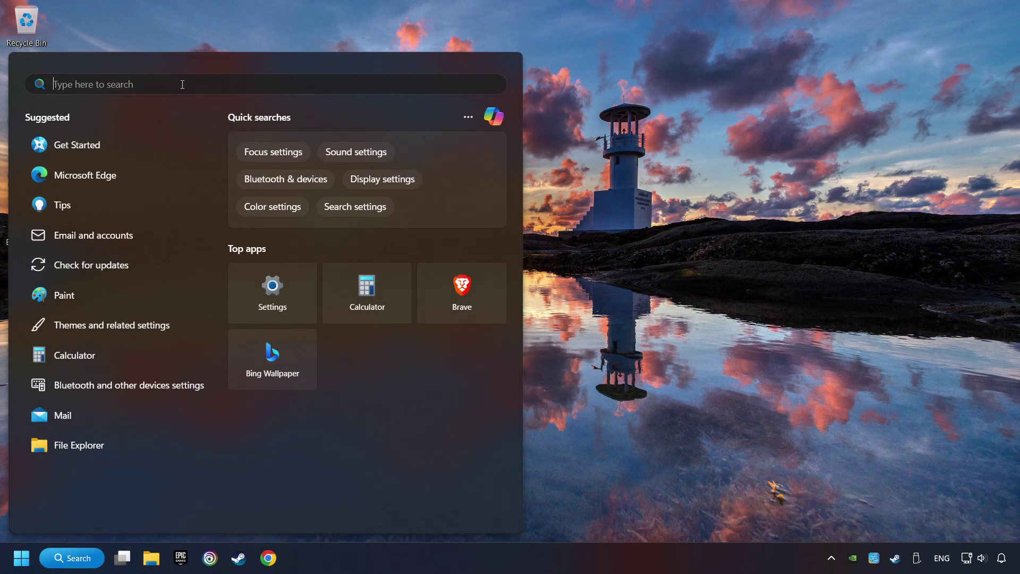
pyautogui.write('device manager')
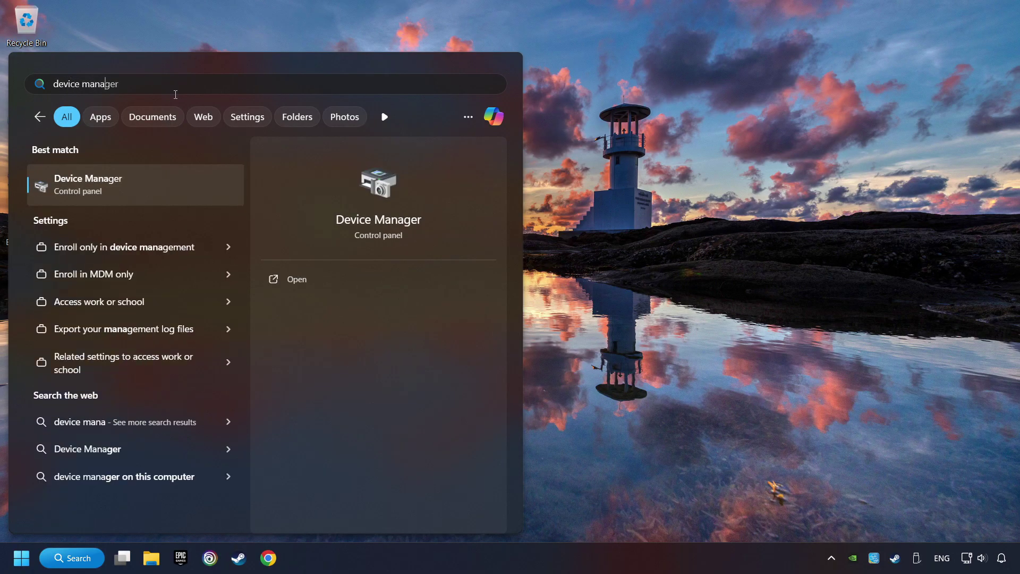
# Open Device Manager and select the NVIDIA GeForce GTX 1050 Ti under Display adapters.
pyautogui.click(190, 186)
pyautogui.moveTo(216, 53); pyautogui.dragTo(405, 102)
pyautogui.click(304, 202)
pyautogui.click(255, 201)
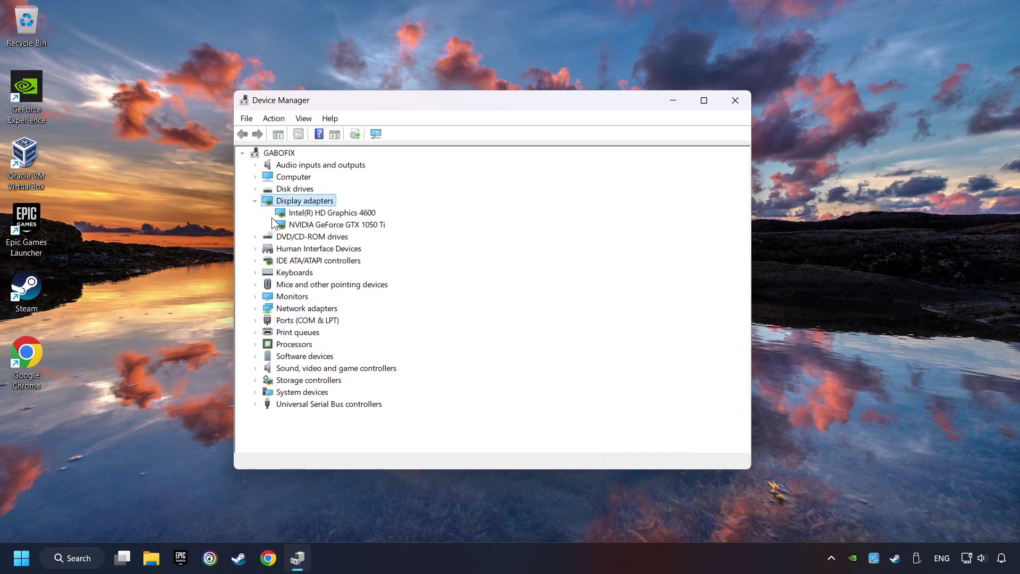
pyautogui.click(311, 224)
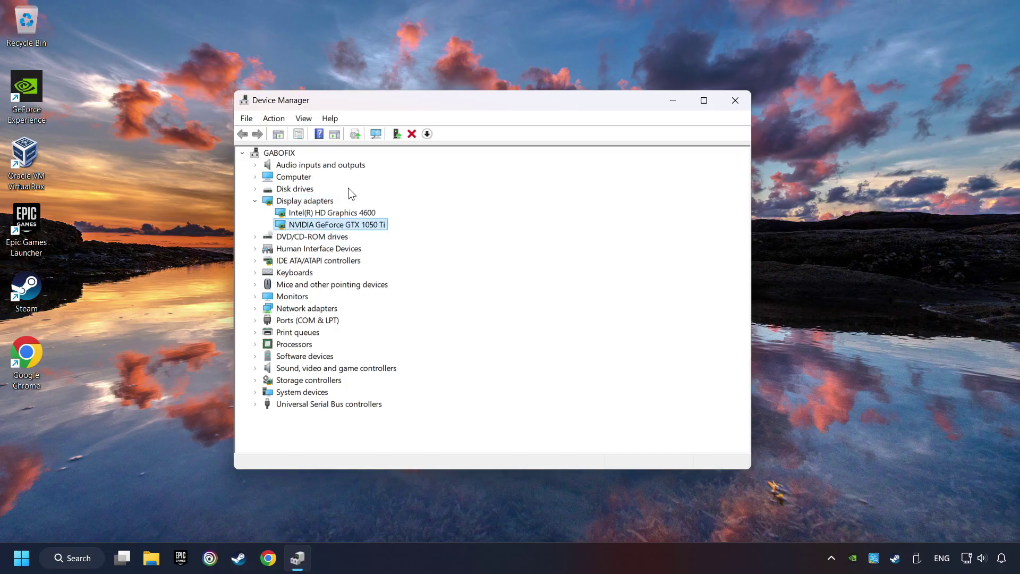
# Search automatically for an updated GTX 1050 Ti driver, then dismiss the result and close Device Manager.
pyautogui.rightClick(326, 226)
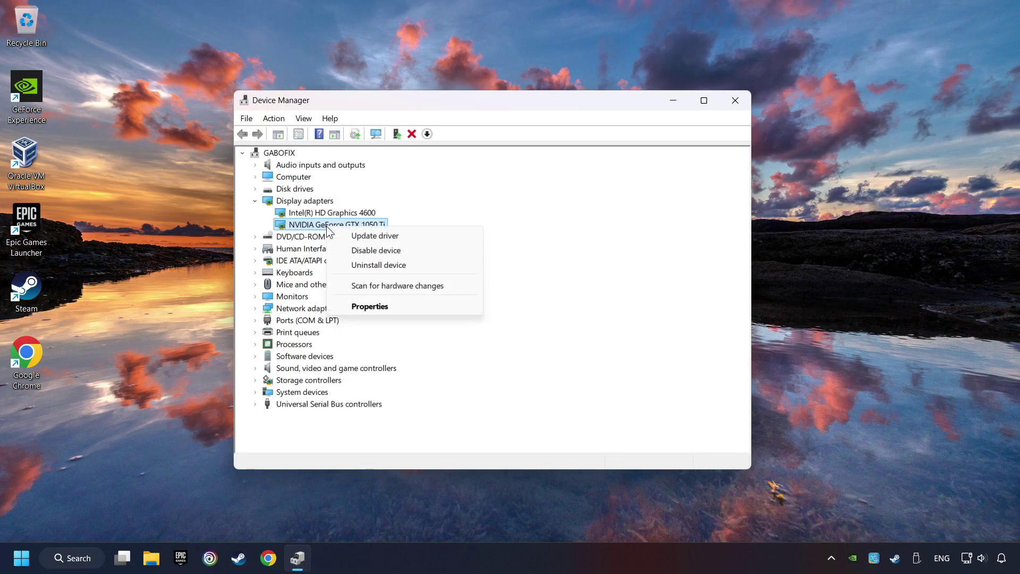
pyautogui.click(409, 237)
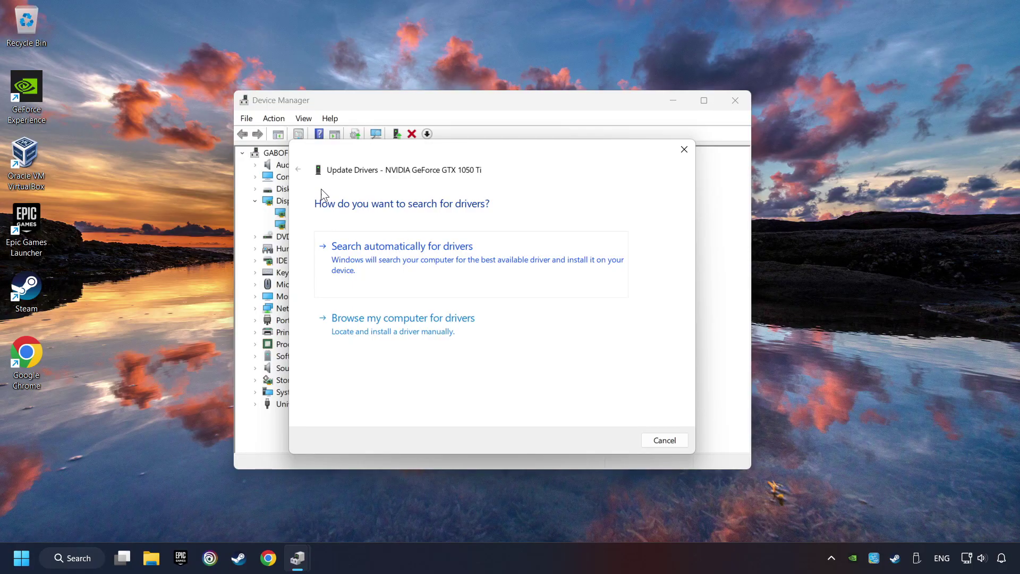
pyautogui.click(426, 254)
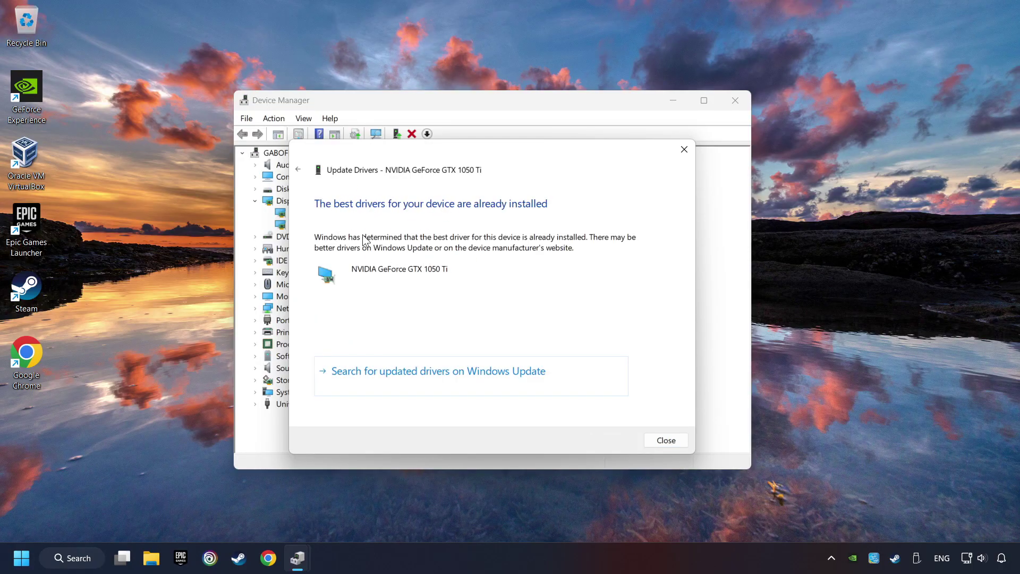
pyautogui.click(667, 440)
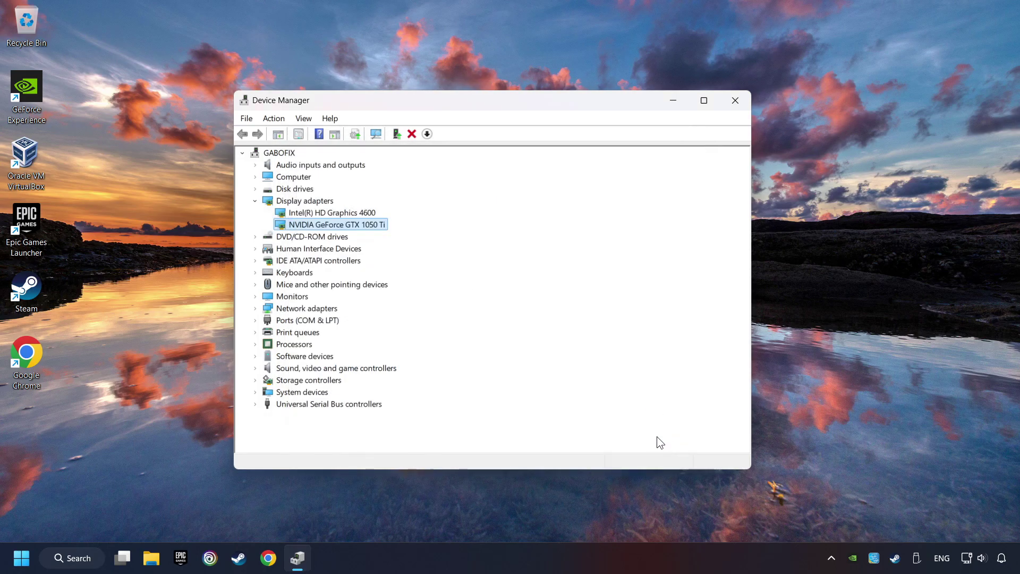
pyautogui.click(736, 104)
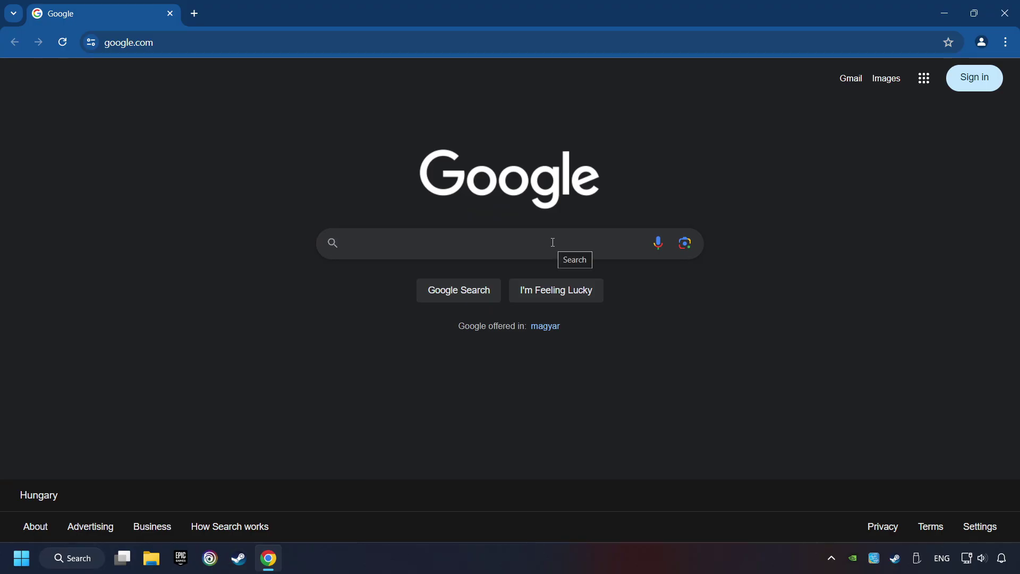
# Google "nvidia geforce driver download" and download GeForce Experience from the Official GeForce Drivers page.
pyautogui.write('nvidia geforce dr')
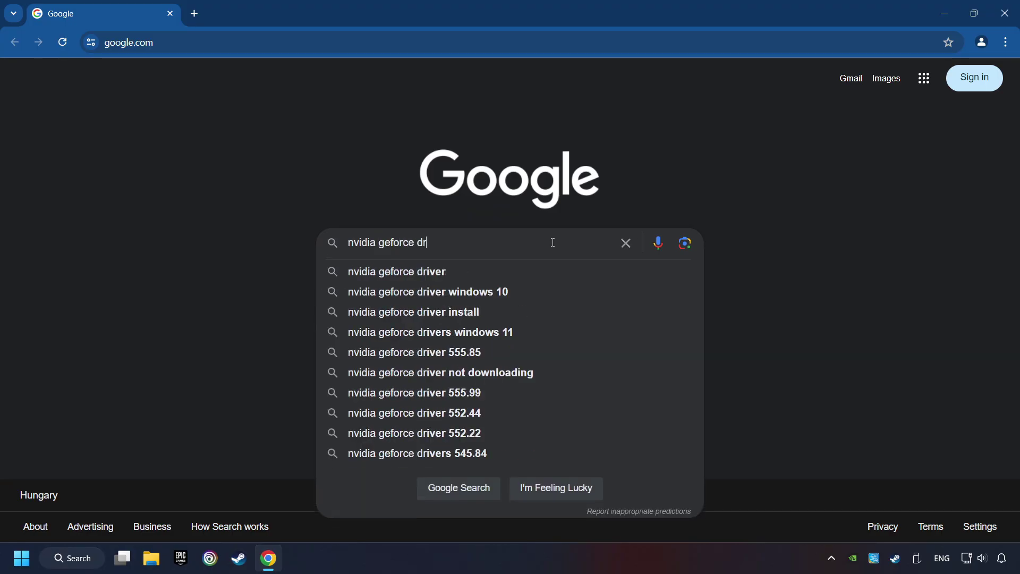
pyautogui.write('iver download')
pyautogui.press('Return')
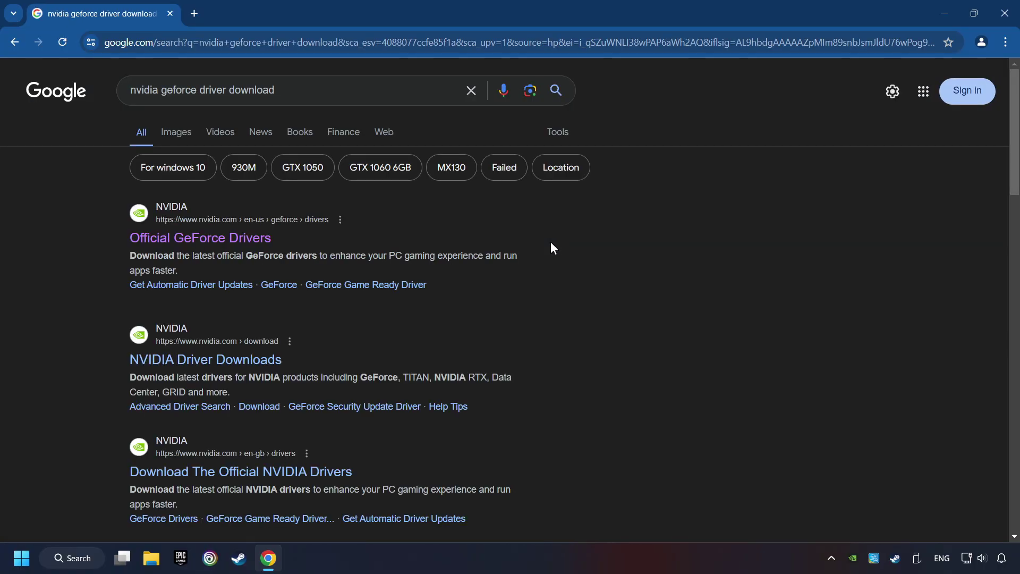
pyautogui.click(215, 244)
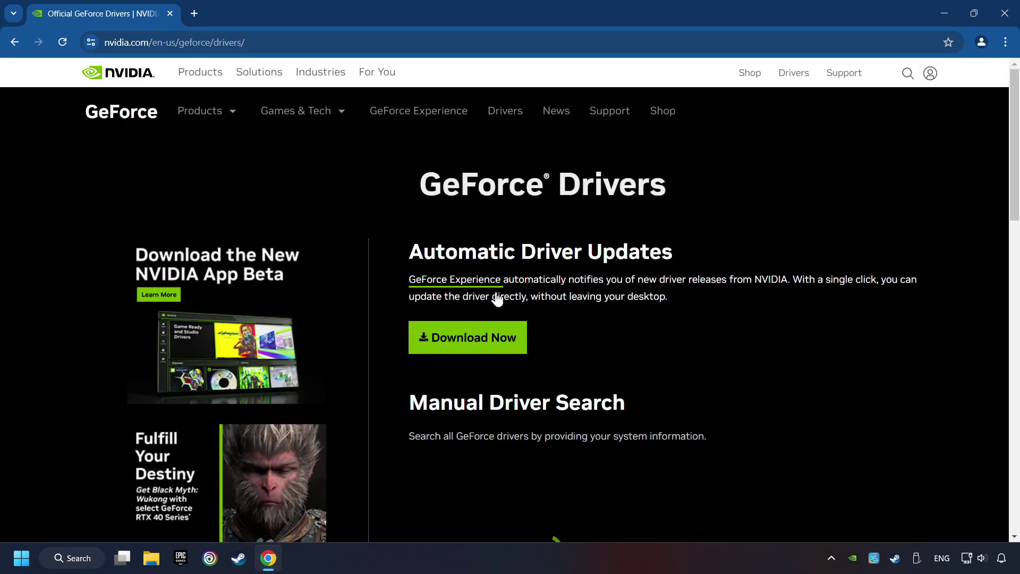
pyautogui.click(477, 343)
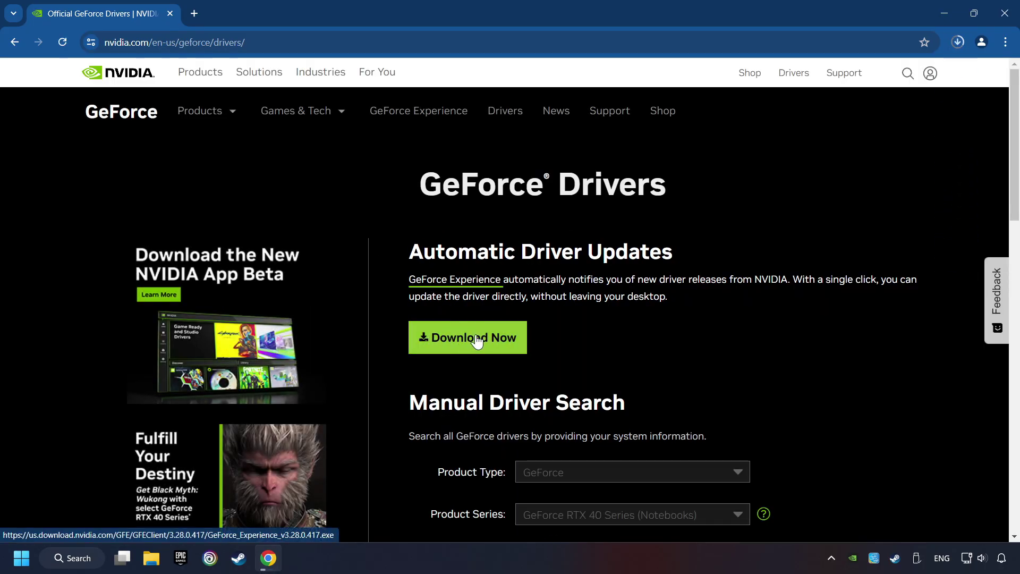
pyautogui.click(958, 42)
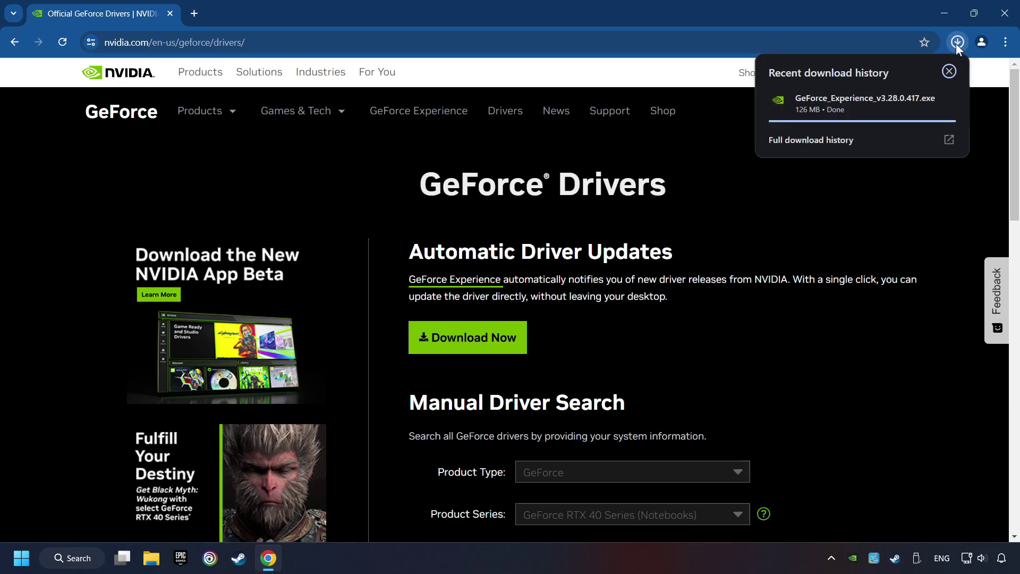
# Run GeForce_Experience_v3.28.0.417.exe, accept the terms and install, and close Chrome.
pyautogui.click(862, 103)
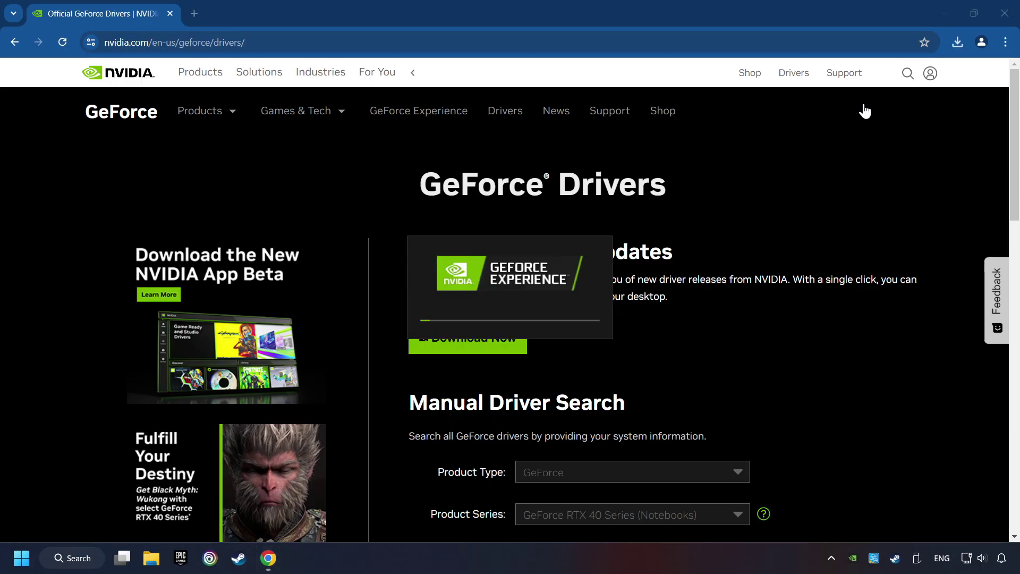
pyautogui.click(999, 20)
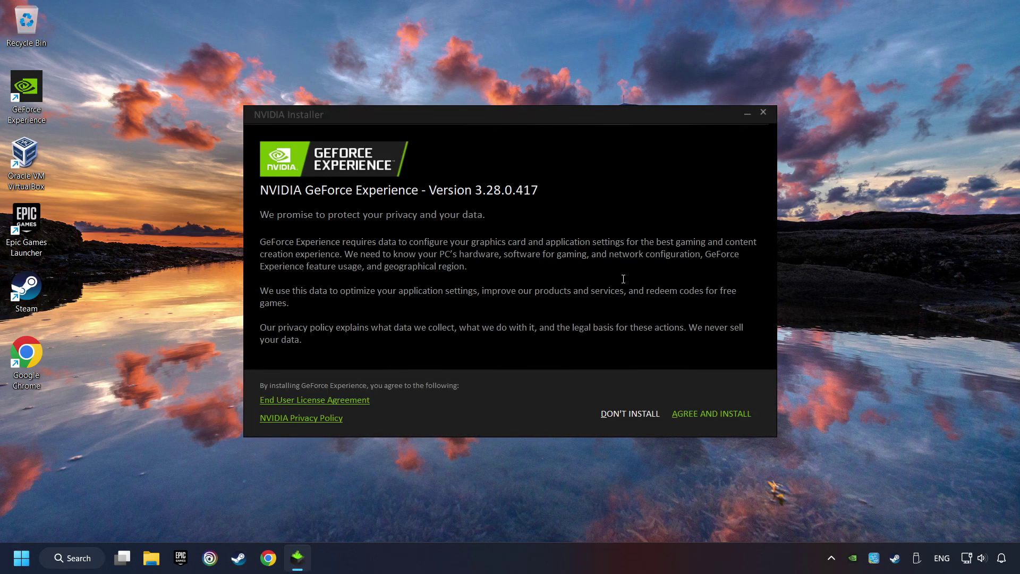
pyautogui.click(725, 414)
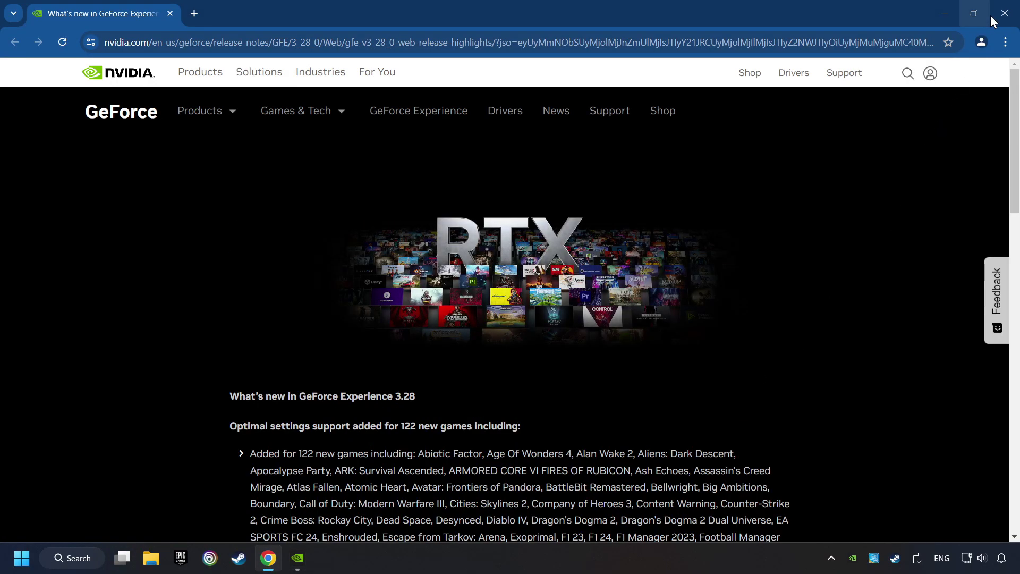
pyautogui.click(1005, 13)
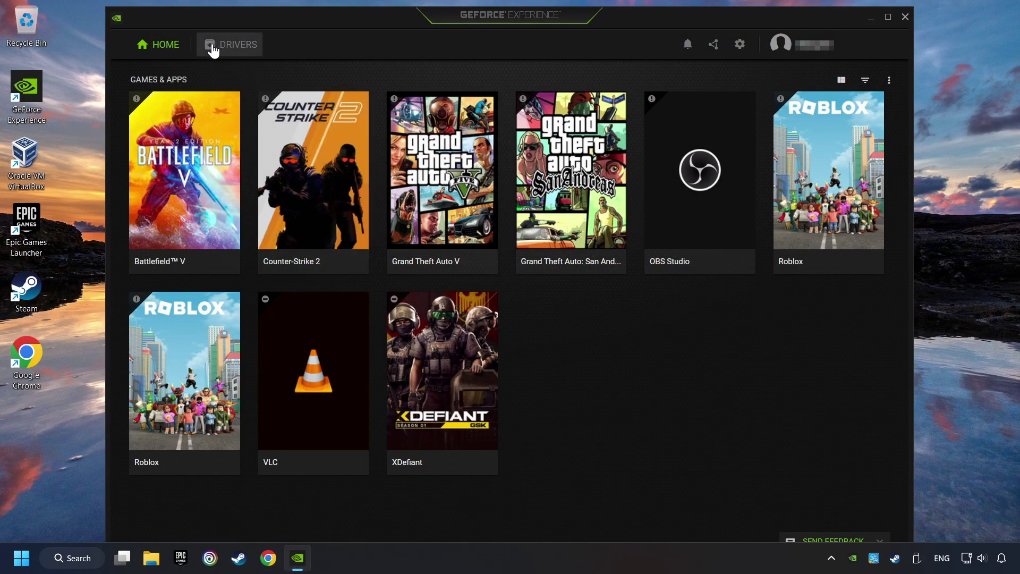
# Check for driver updates on the DRIVERS tab, confirming Game Ready Driver 556.12, then close GeForce Experience.
pyautogui.click(237, 48)
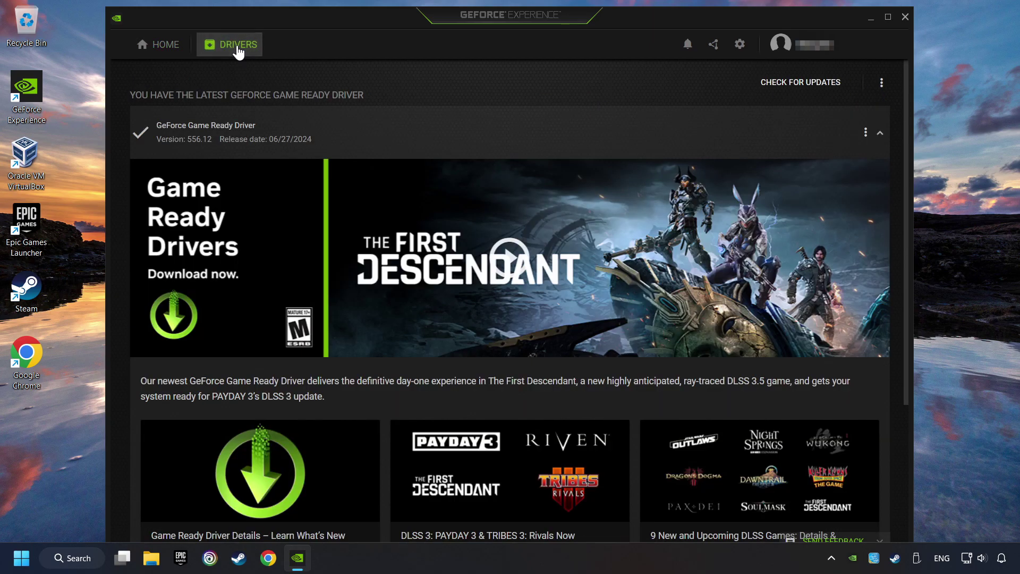
pyautogui.click(815, 93)
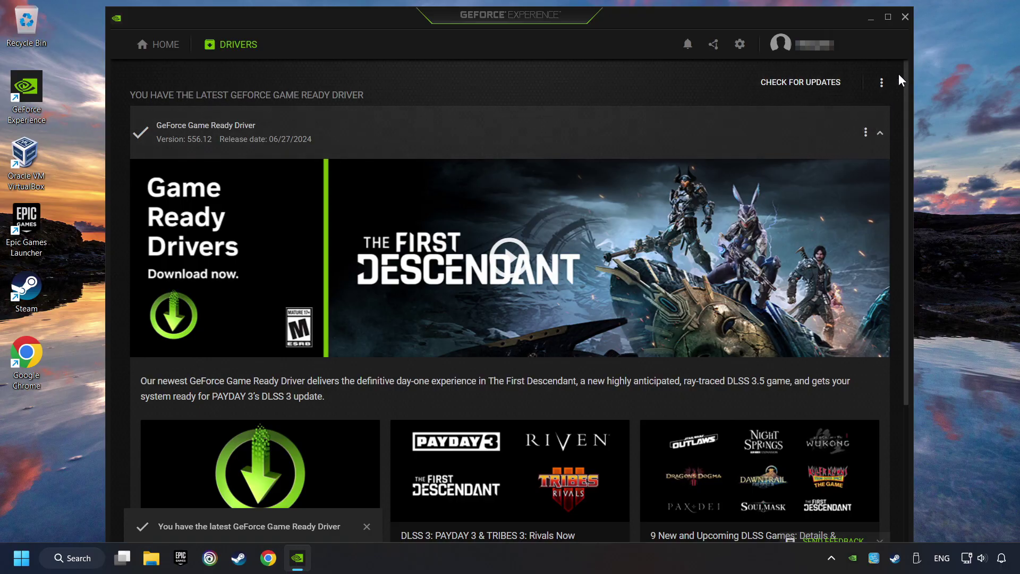
pyautogui.click(905, 18)
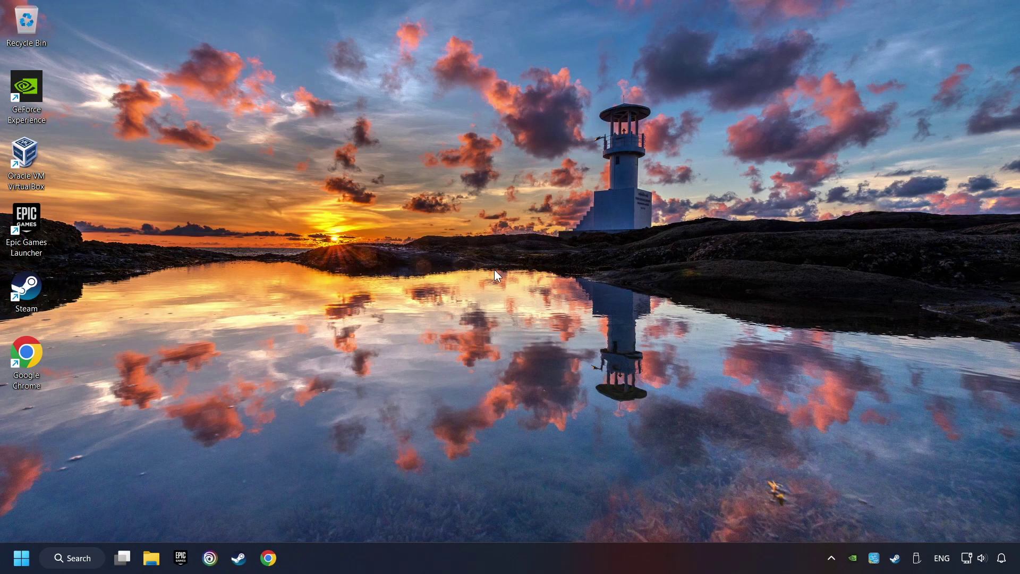
# Search Windows for "graphics settings" and open the Graphics settings page.
pyautogui.click(84, 562)
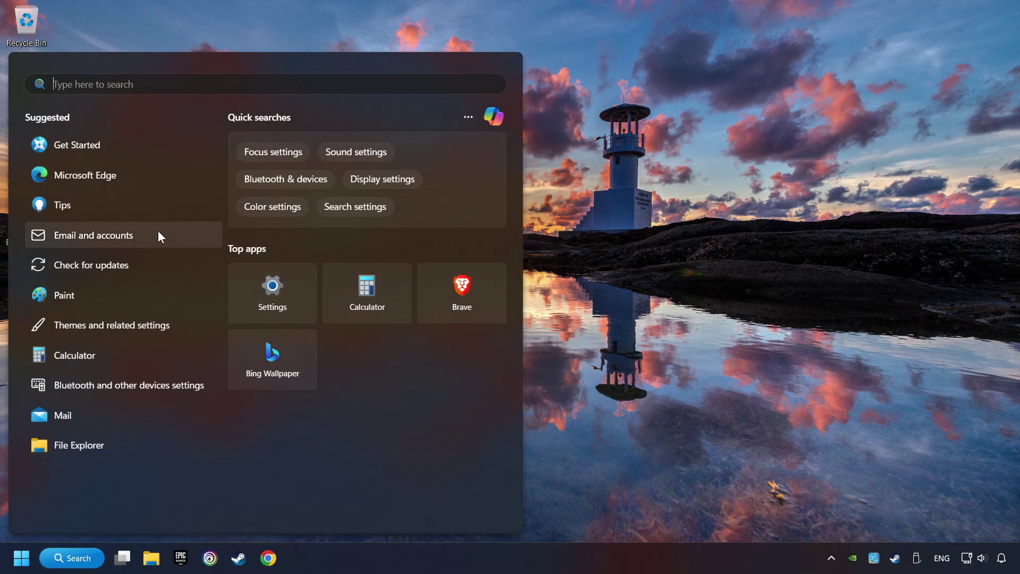
pyautogui.write('graph')
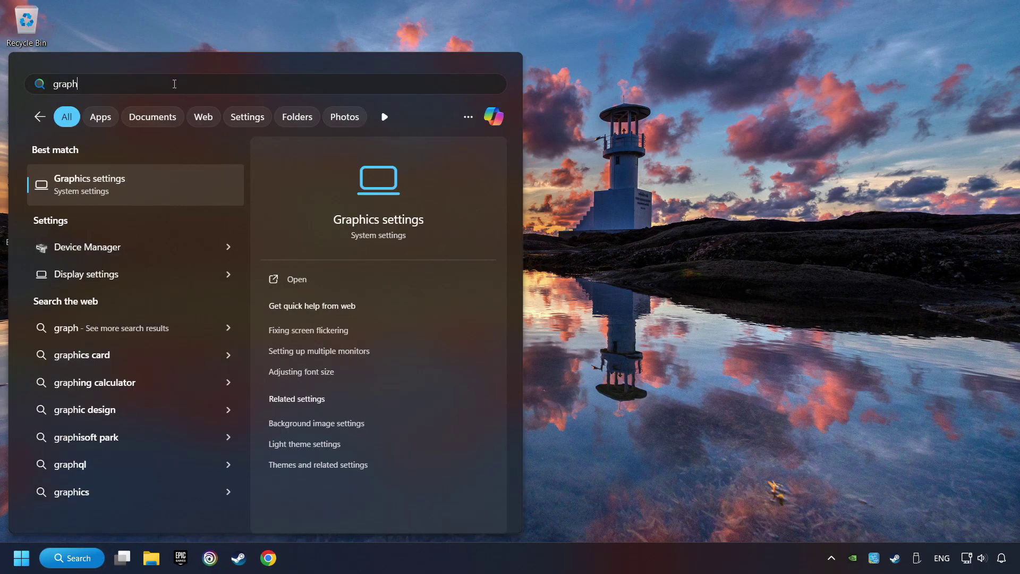
pyautogui.write('ics settings')
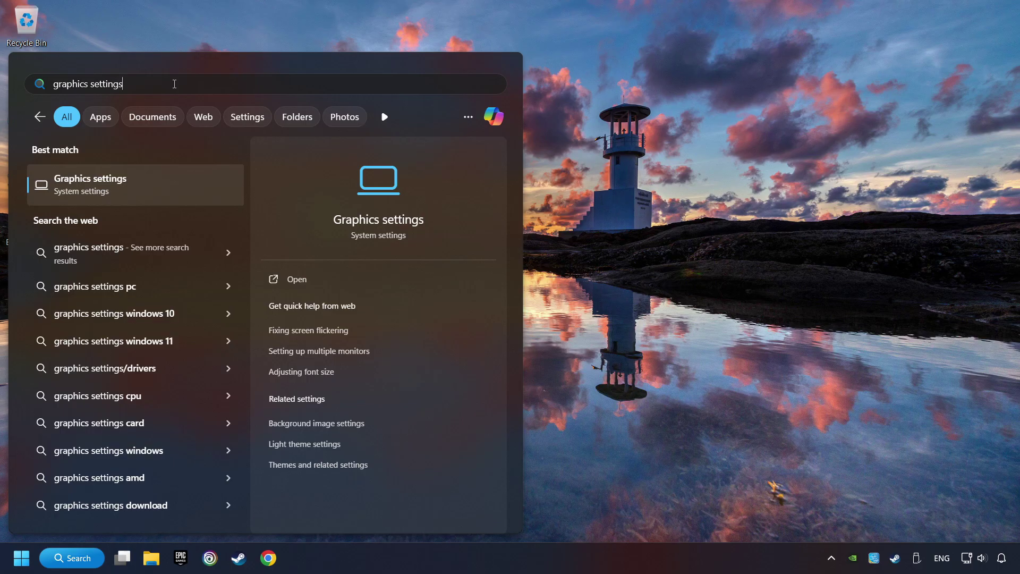
pyautogui.click(183, 187)
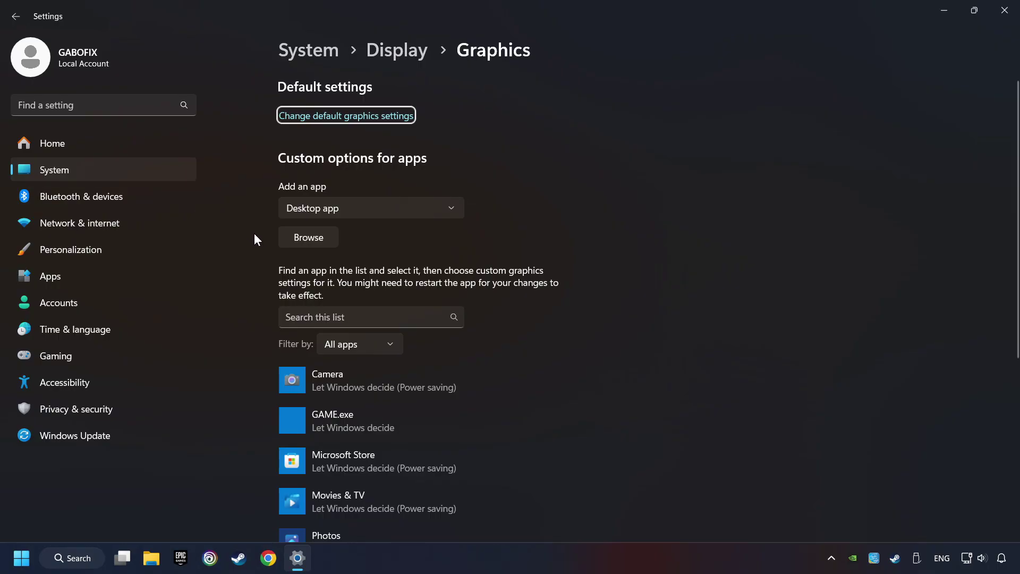
# Browse for an app on the Graphics page, then cancel the file picker without adding one.
pyautogui.scroll(-3, 250, 234)
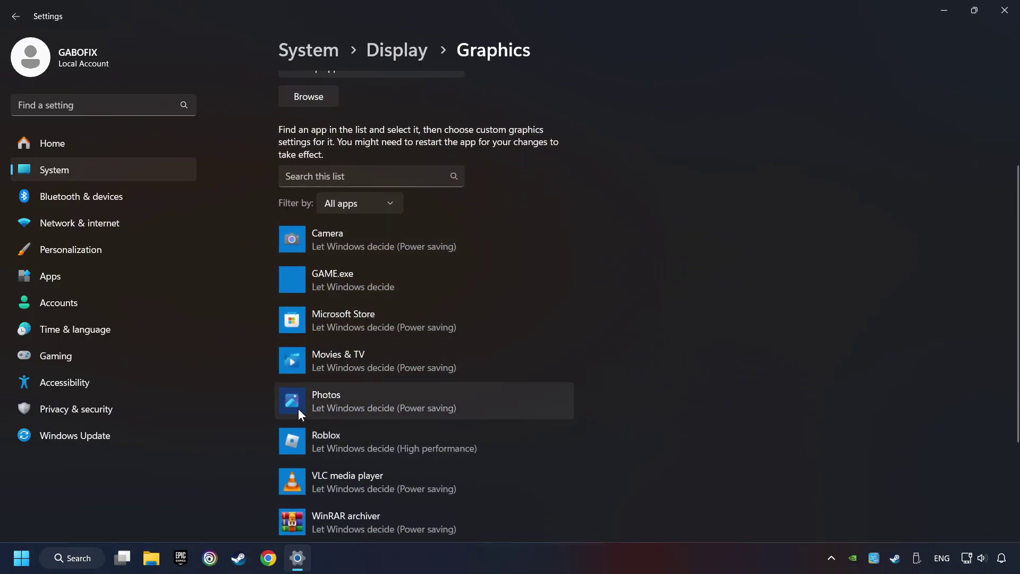
pyautogui.scroll(3, 239, 290)
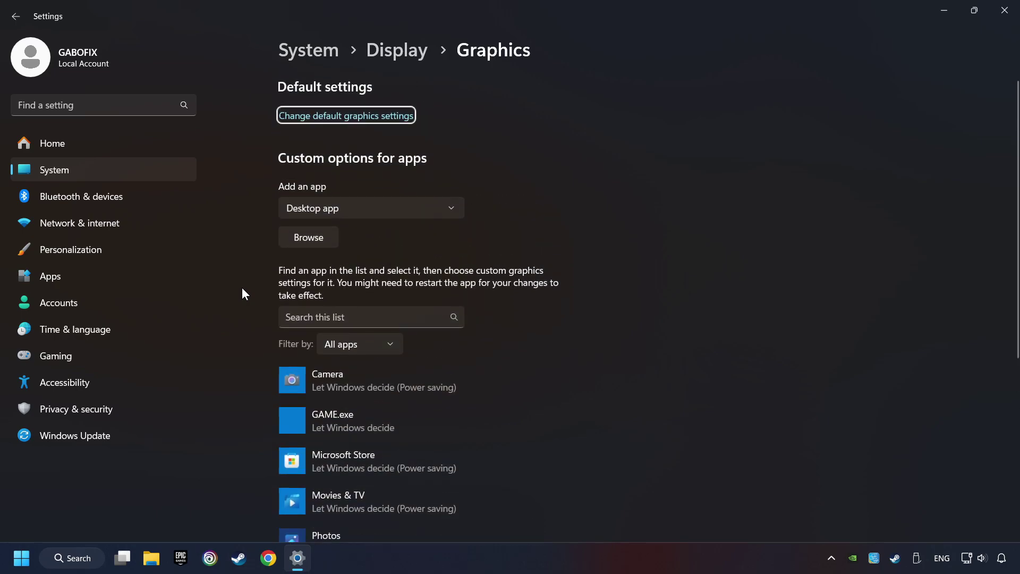
pyautogui.click(319, 241)
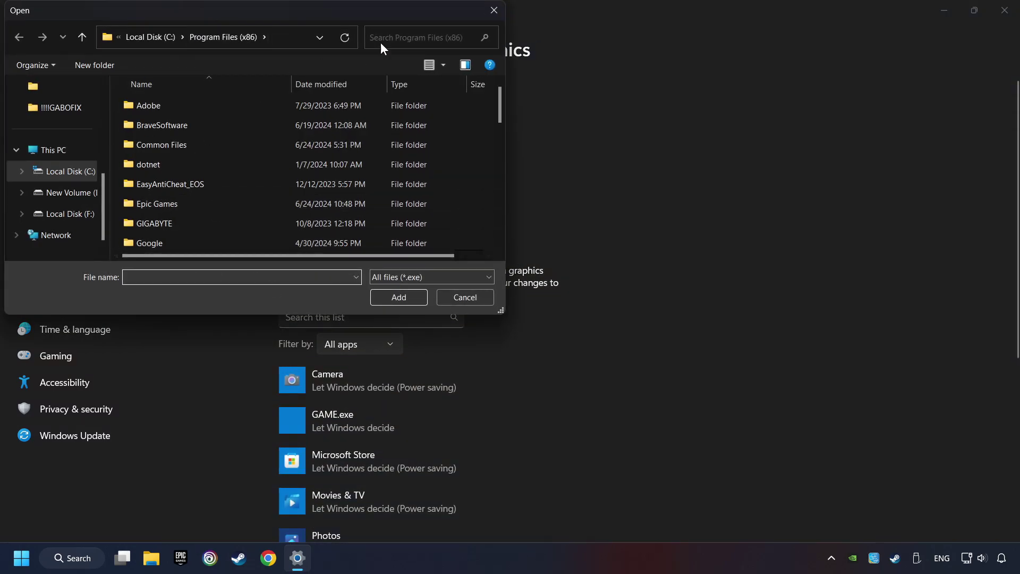
pyautogui.click(493, 14)
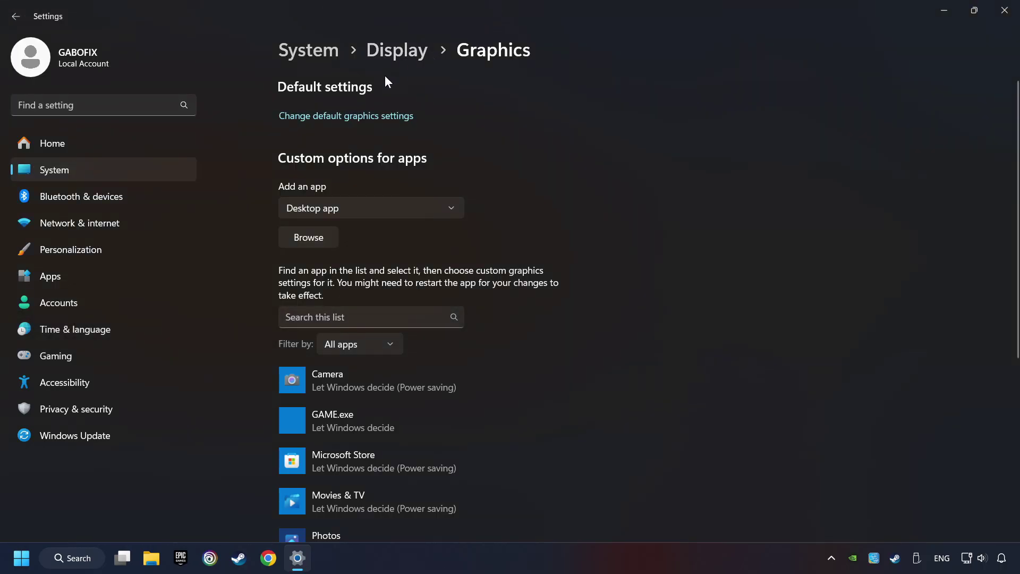
# Set GAME.exe to High performance (NVIDIA GeForce GTX 1050 Ti), save, and close Settings.
pyautogui.scroll(-3, 226, 256)
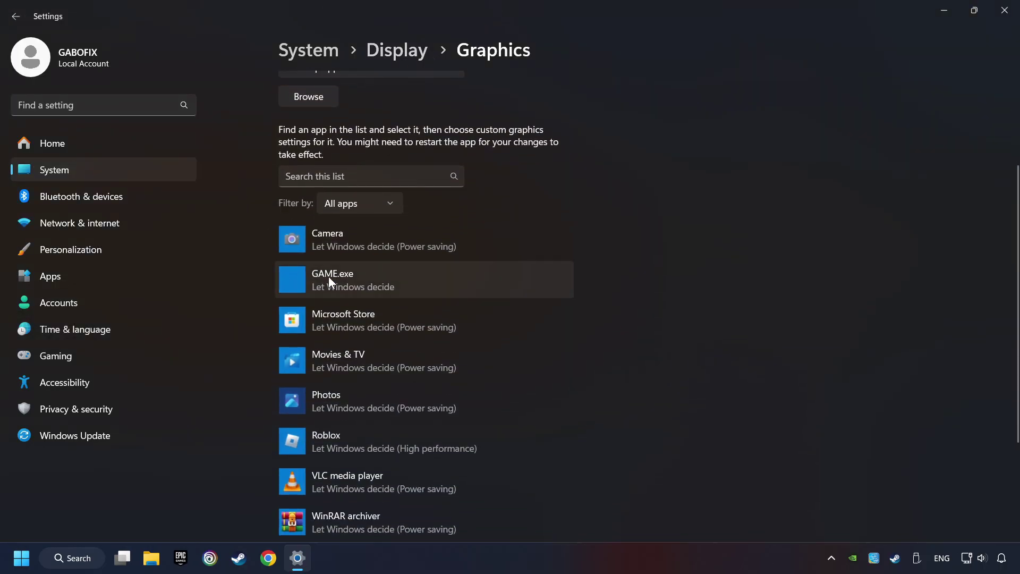
pyautogui.click(333, 276)
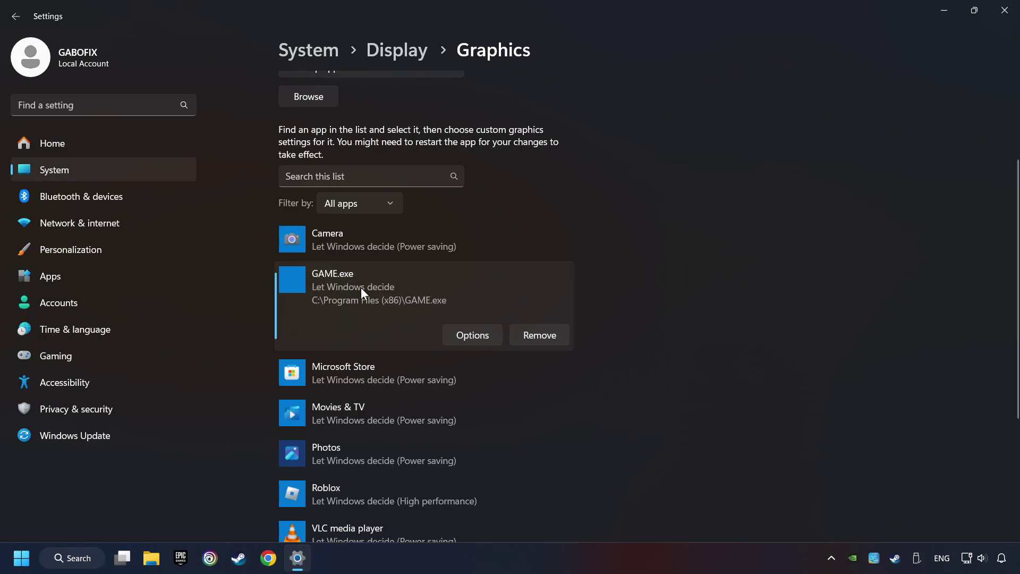
pyautogui.click(477, 335)
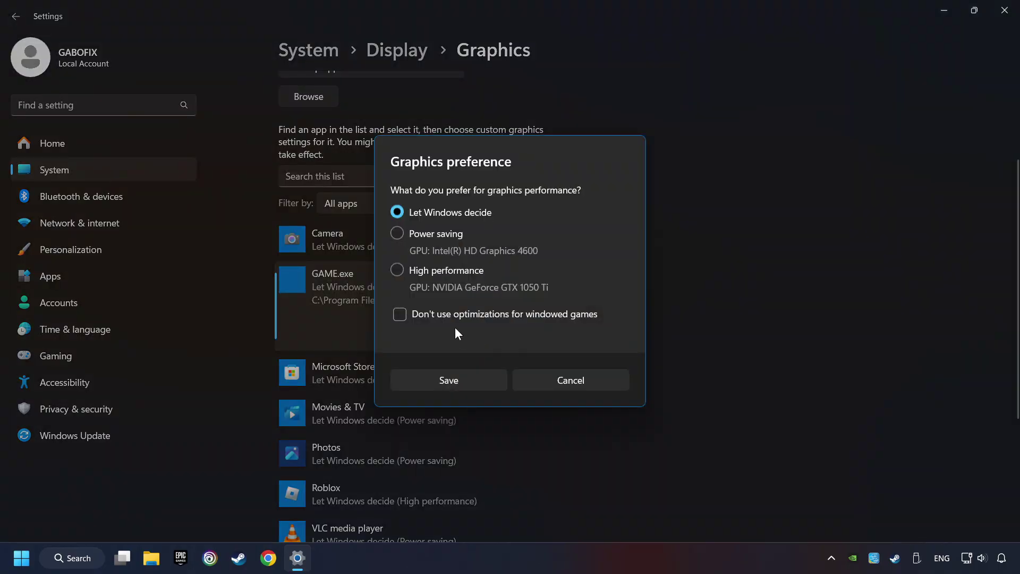
pyautogui.click(397, 271)
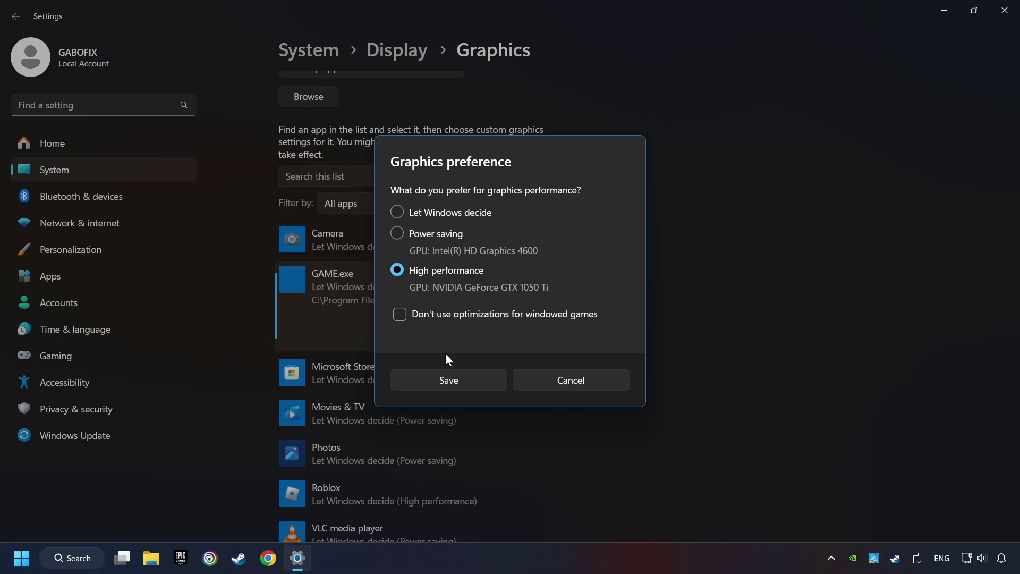
pyautogui.click(459, 380)
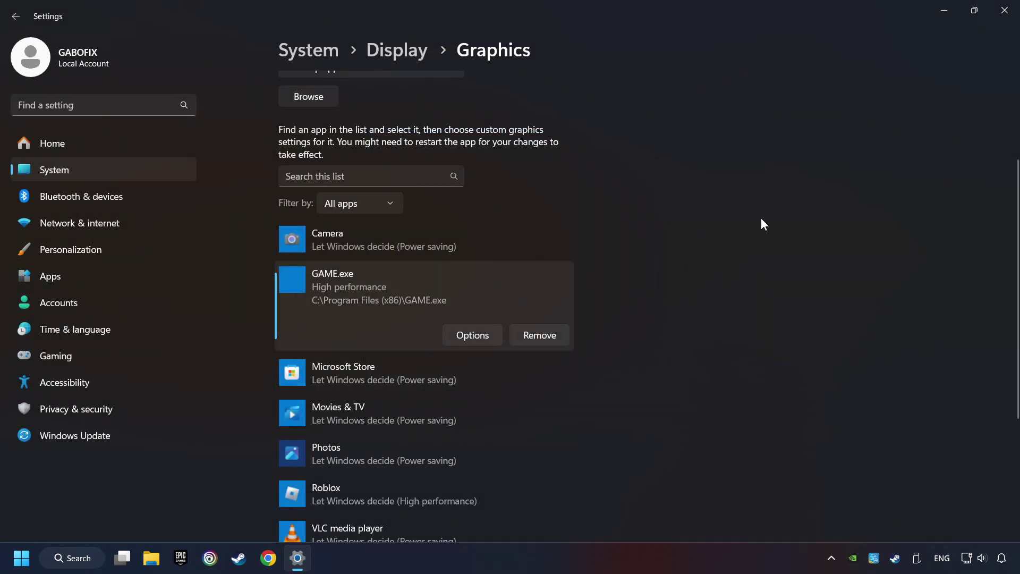
pyautogui.click(1005, 12)
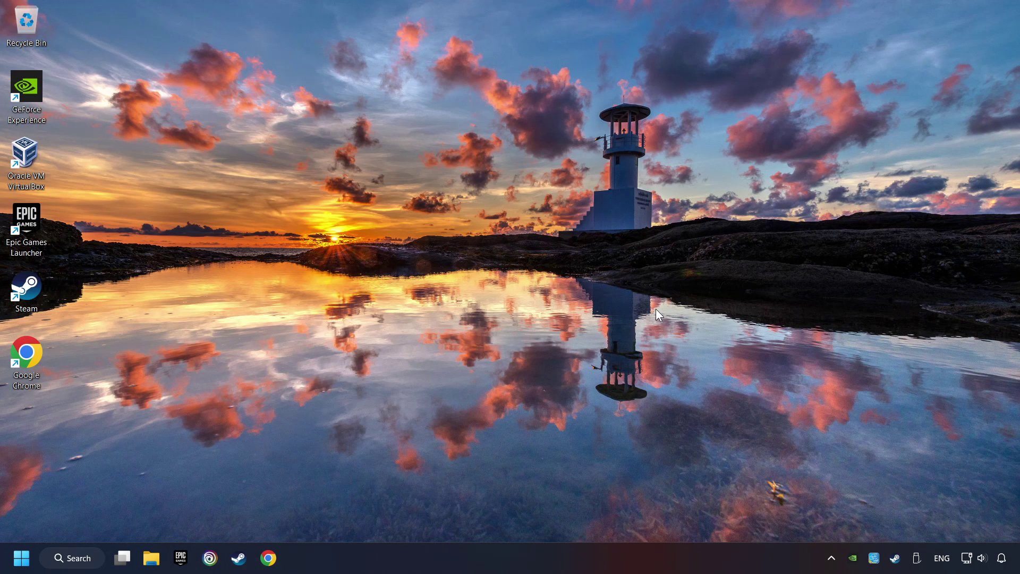
# Verify GAME's file integrity in Steam's Installed Files properties, then browse to its install folder on D:.
pyautogui.click(240, 561)
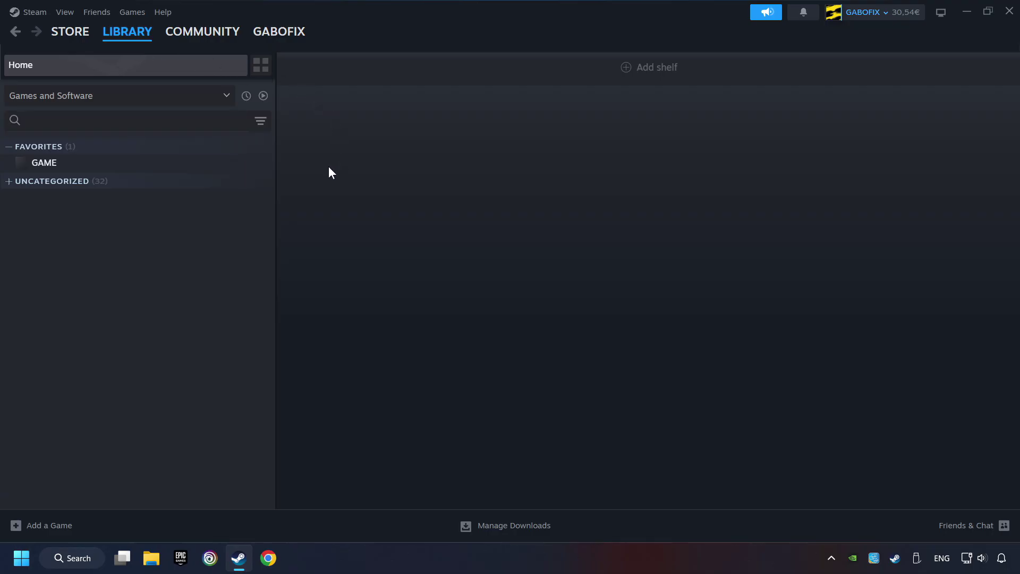
pyautogui.rightClick(227, 172)
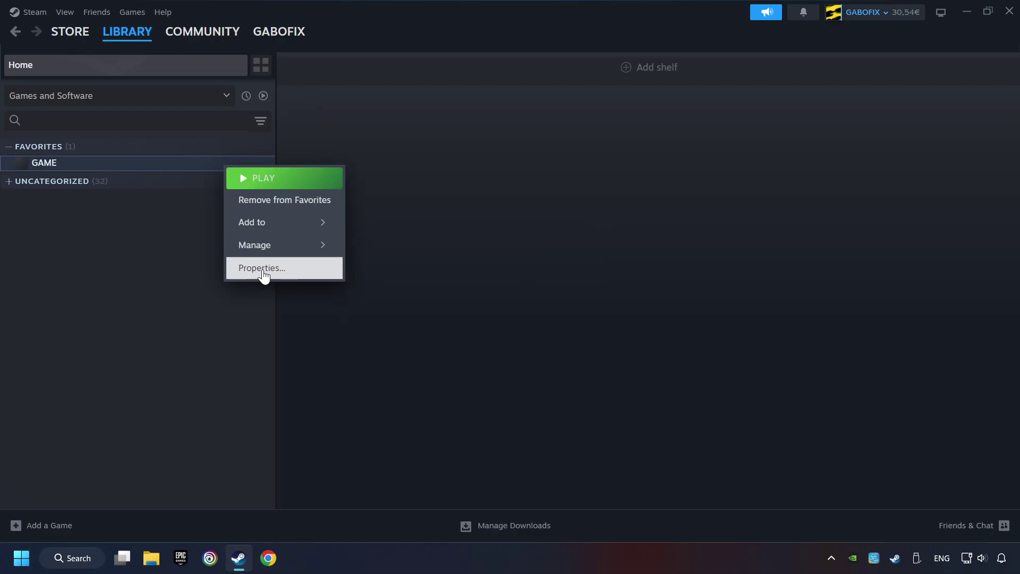
pyautogui.click(315, 272)
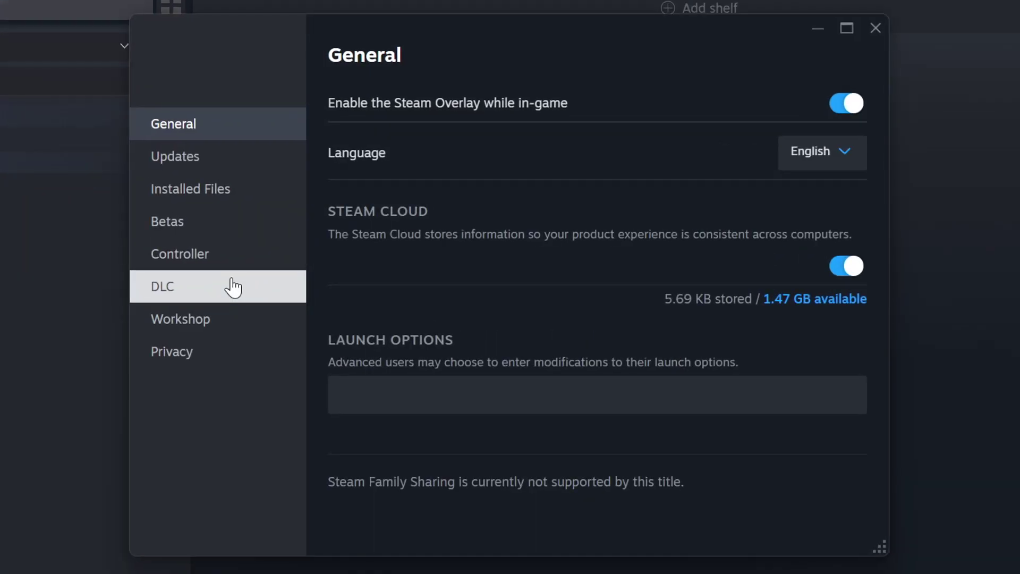
pyautogui.click(236, 199)
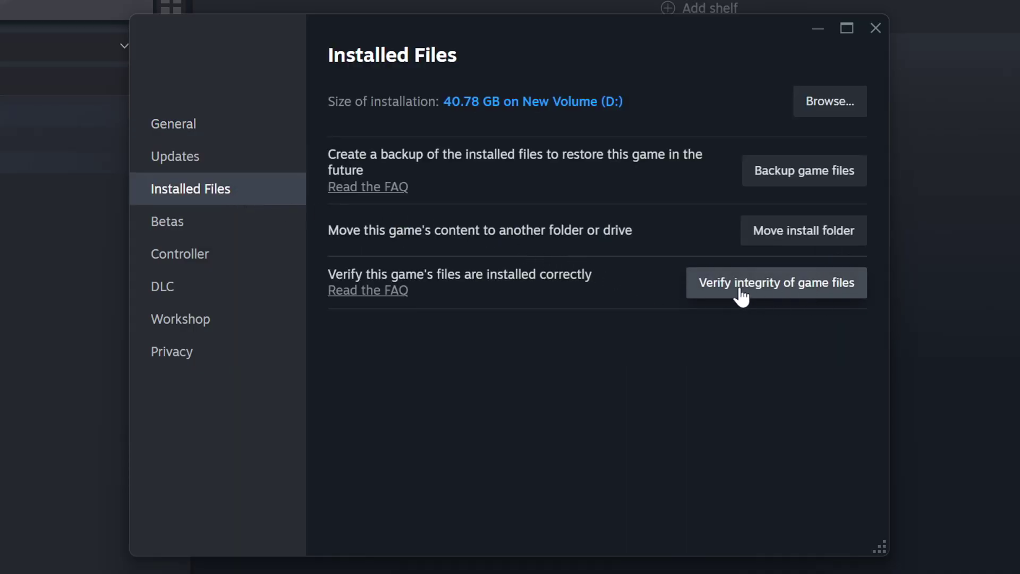
pyautogui.click(790, 293)
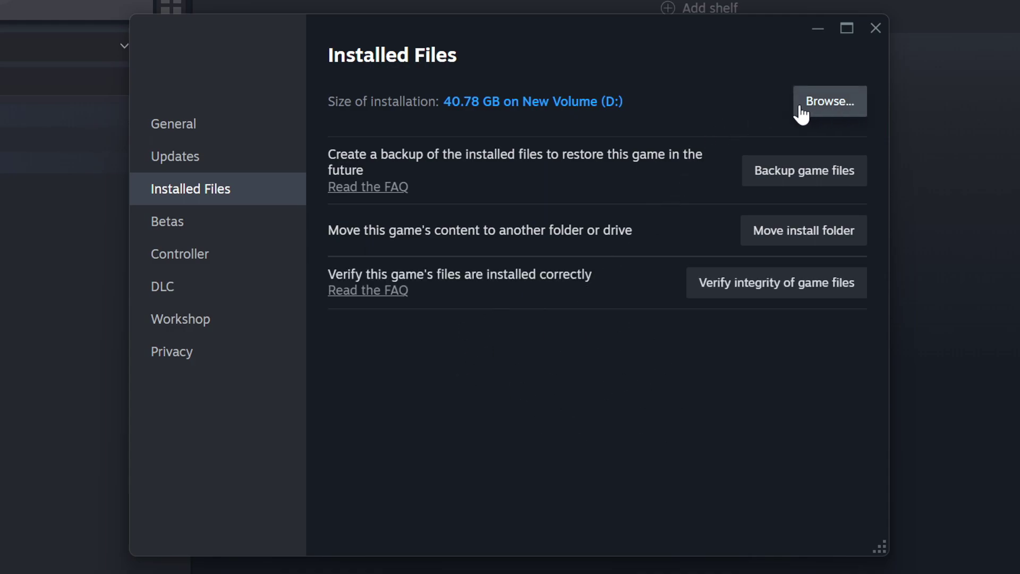
pyautogui.click(838, 111)
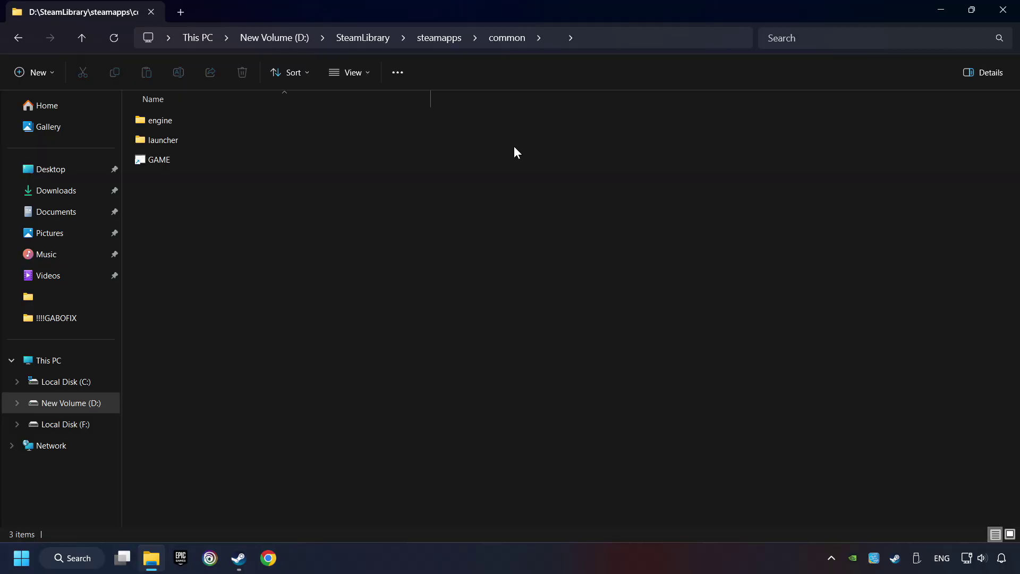
pyautogui.click(362, 158)
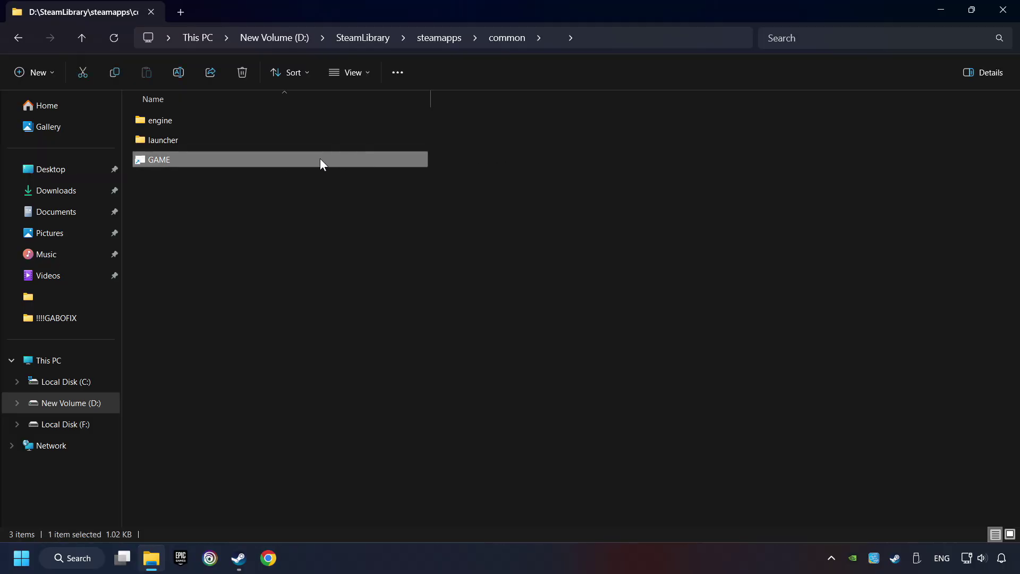
# Open the GAME shortcut's Properties on the Compatibility tab.
pyautogui.rightClick(324, 159)
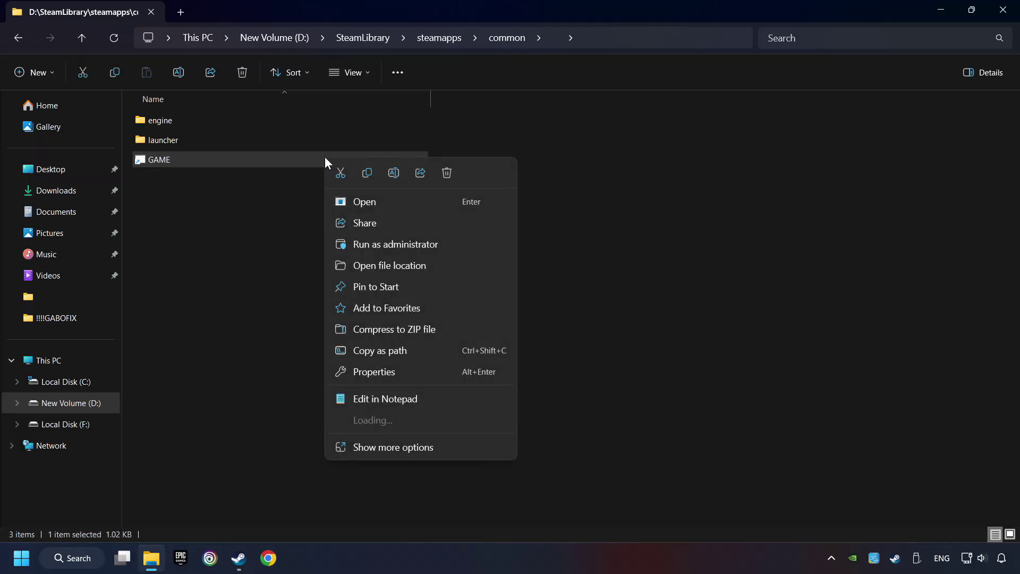
pyautogui.click(344, 372)
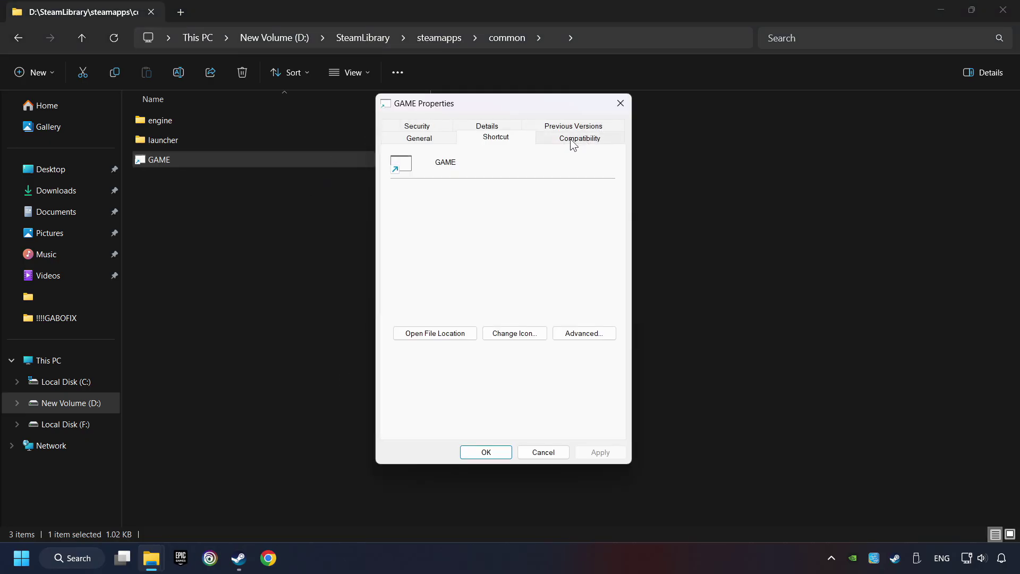
pyautogui.click(602, 139)
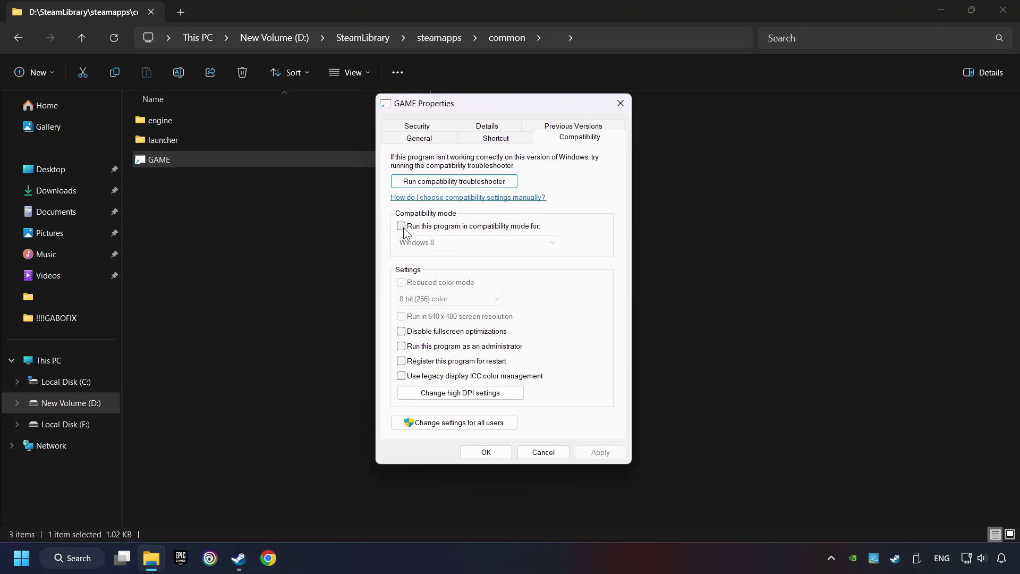
# Enable Windows 8 compatibility mode, disable fullscreen optimizations, and run as administrator, then apply.
pyautogui.click(484, 227)
pyautogui.click(483, 242)
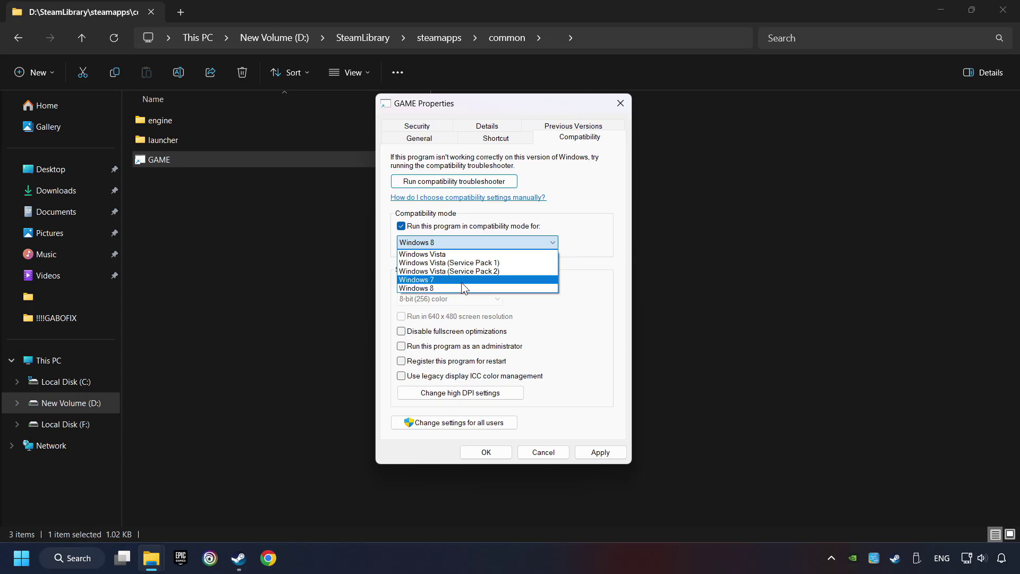
pyautogui.click(451, 288)
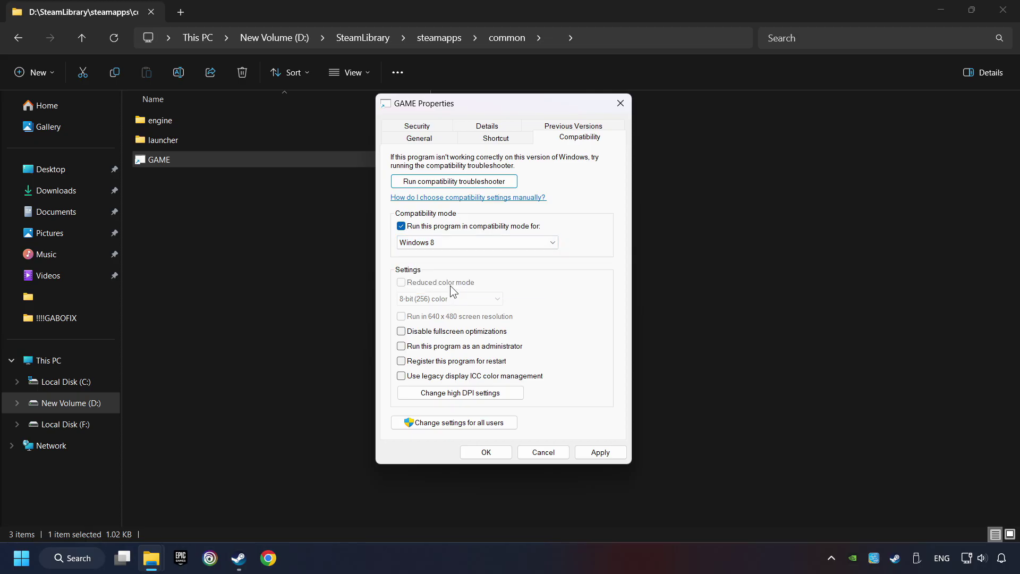
pyautogui.click(402, 332)
pyautogui.click(401, 347)
pyautogui.click(608, 455)
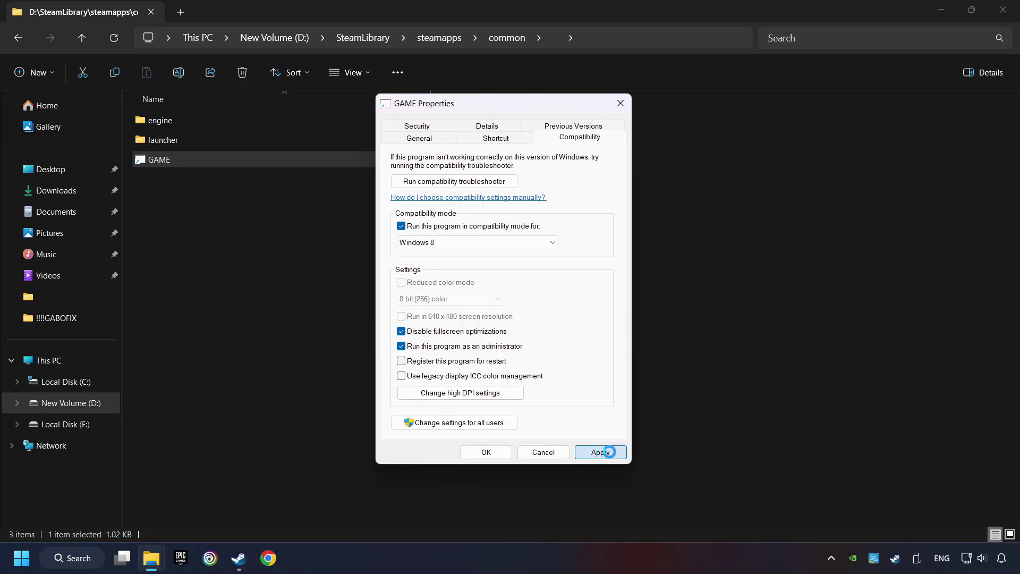
pyautogui.click(486, 453)
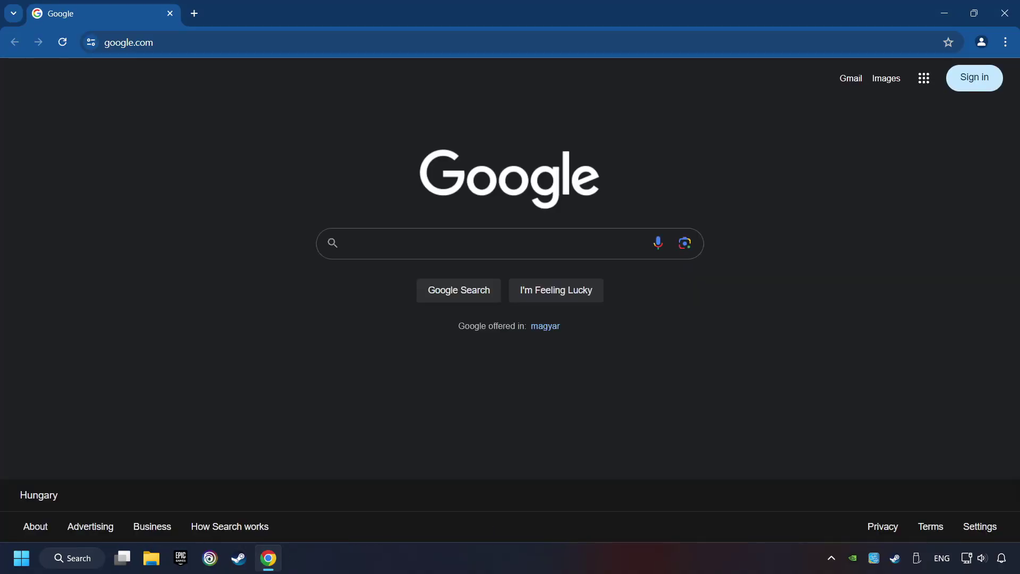
# Paste the DirectX End-User Runtime Web Installer URL into Chrome and load the page.
pyautogui.click(196, 40)
pyautogui.write('https://www.microsoft.com/en-US/download/details.aspx?id=35')
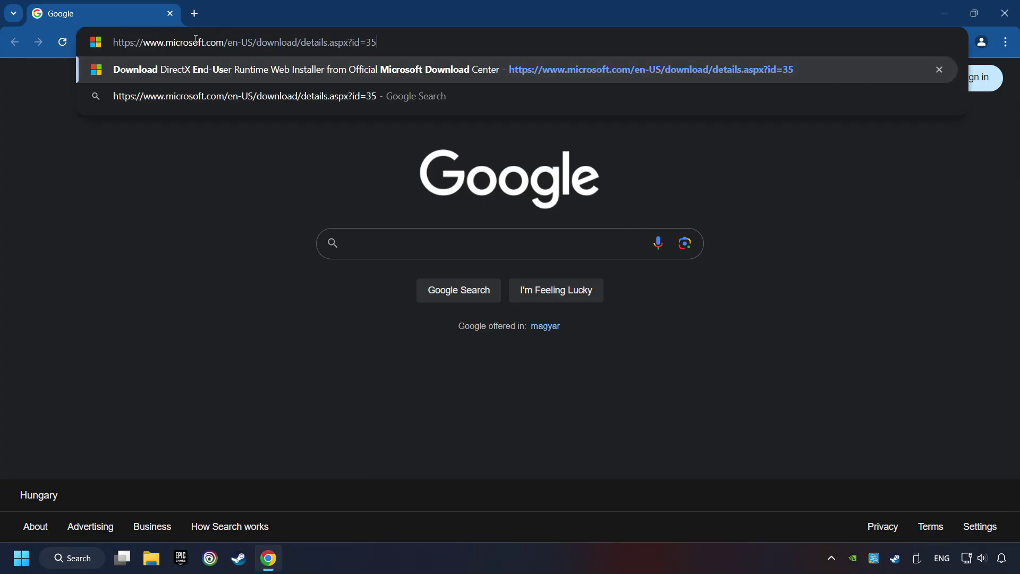
pyautogui.press('Return')
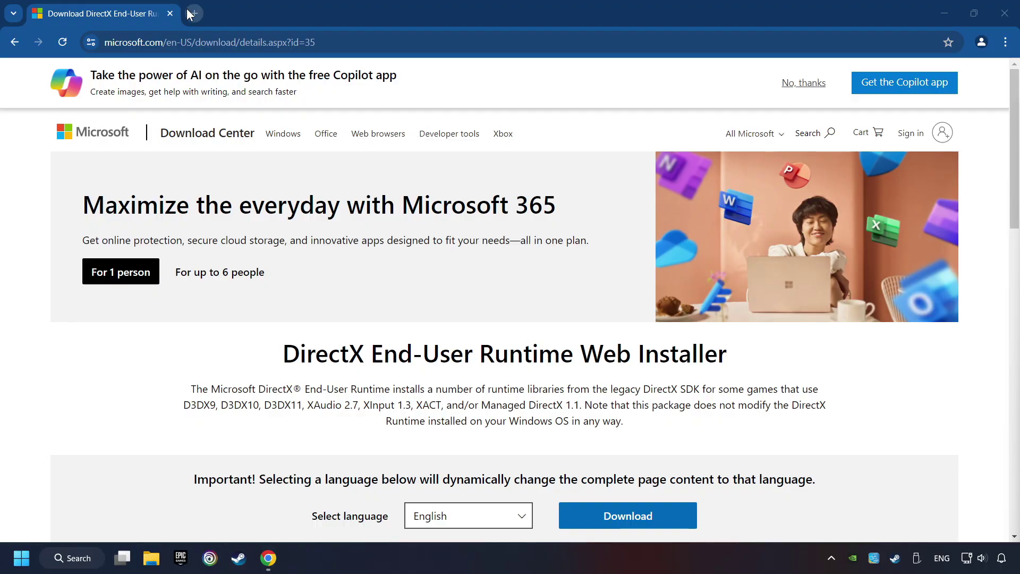
# Load the Visual C++ Redistributable downloads page in a new tab, then return to the DirectX tab.
pyautogui.click(193, 13)
pyautogui.write('https://learn.microsoft.com/en-us/cpp/windows/latest-supported-vc-redist?view=msvc-160')
pyautogui.press('Return')
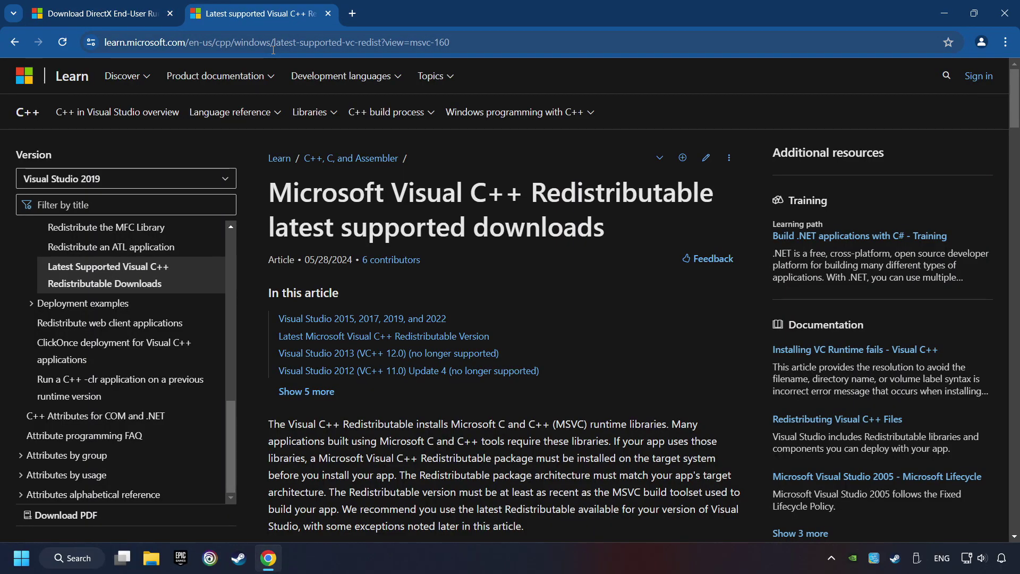
pyautogui.click(98, 14)
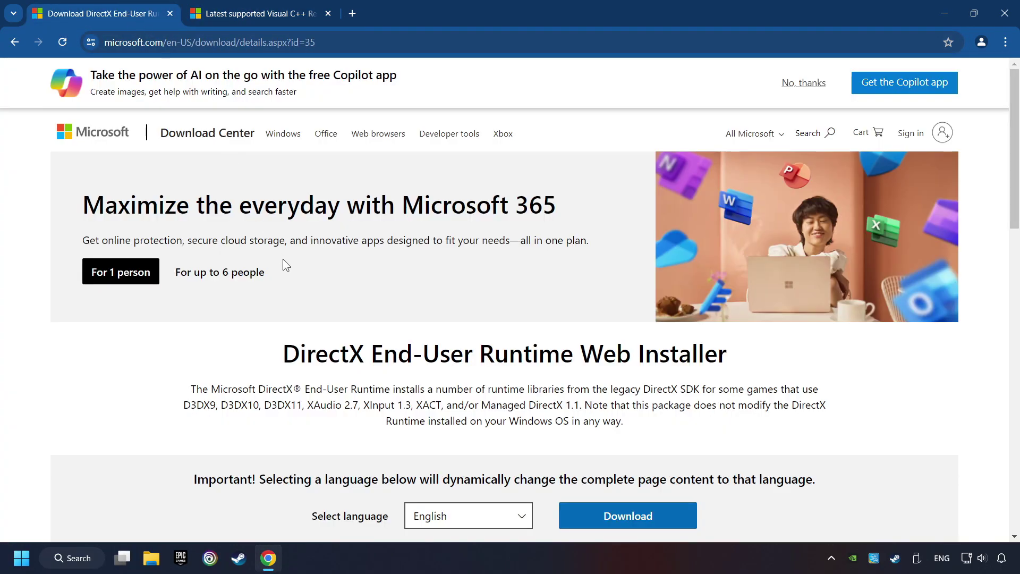
pyautogui.scroll(-1, 298, 270)
pyautogui.scroll(-1, 276, 277)
pyautogui.scroll(-1, 285, 287)
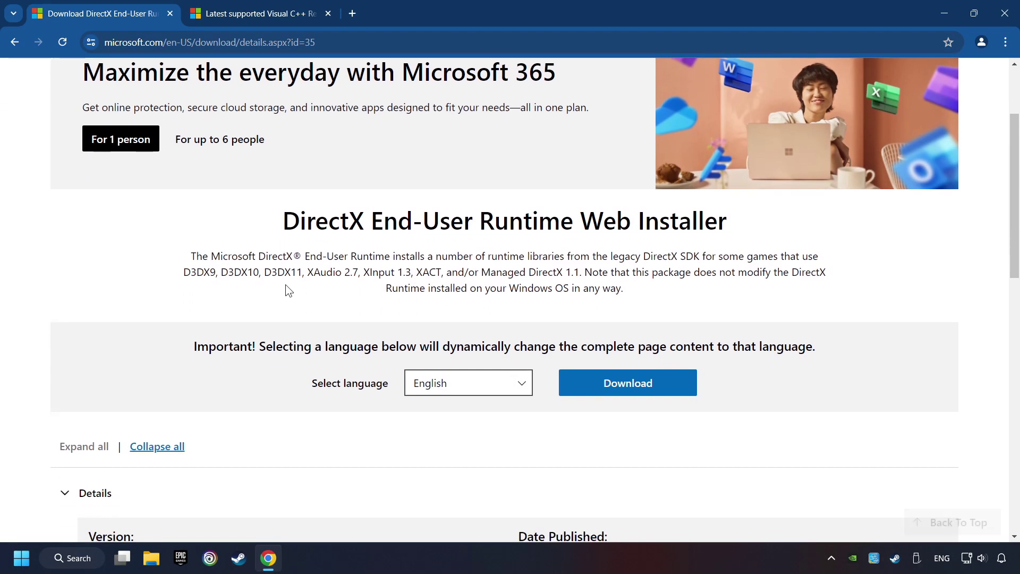
# Download the DirectX web installer and launch it from Chrome.
pyautogui.click(637, 390)
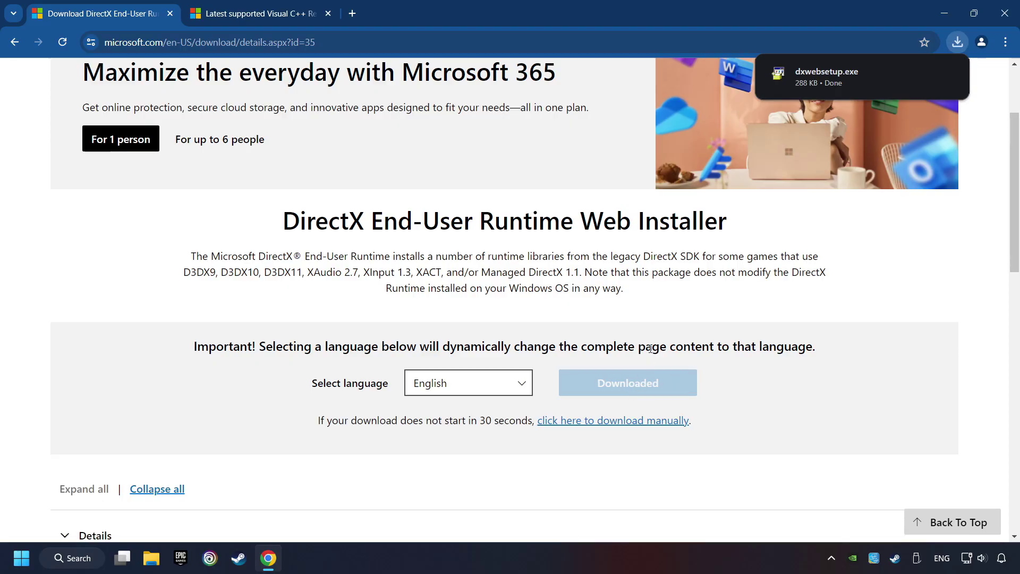
pyautogui.moveTo(876, 81)
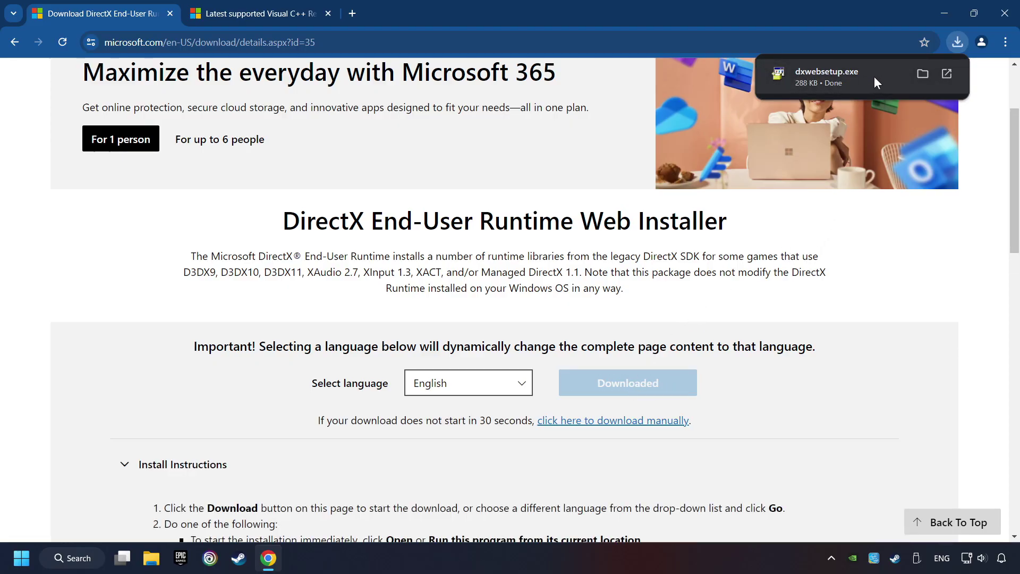
pyautogui.click(832, 80)
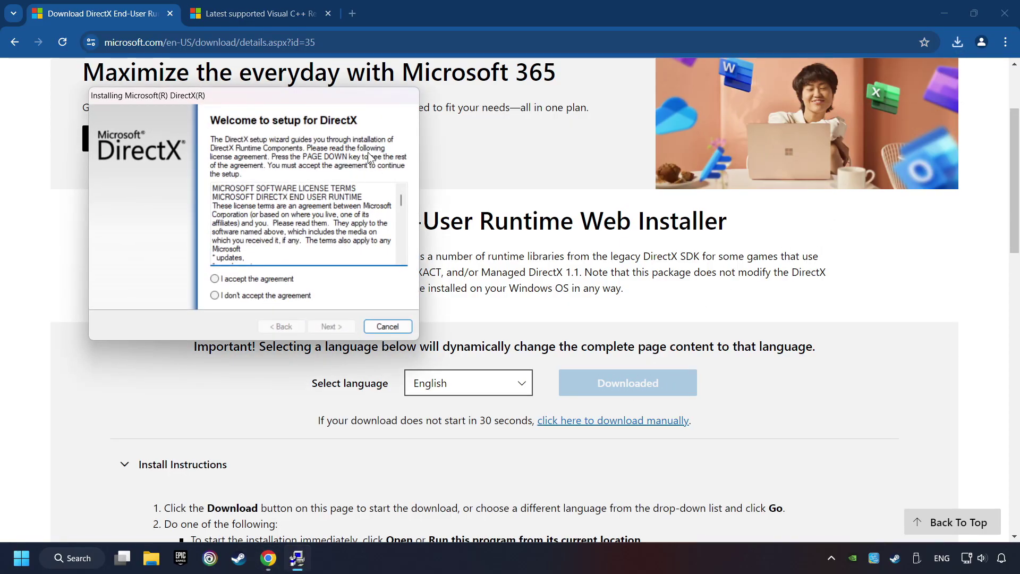
pyautogui.moveTo(338, 97); pyautogui.dragTo(590, 171)
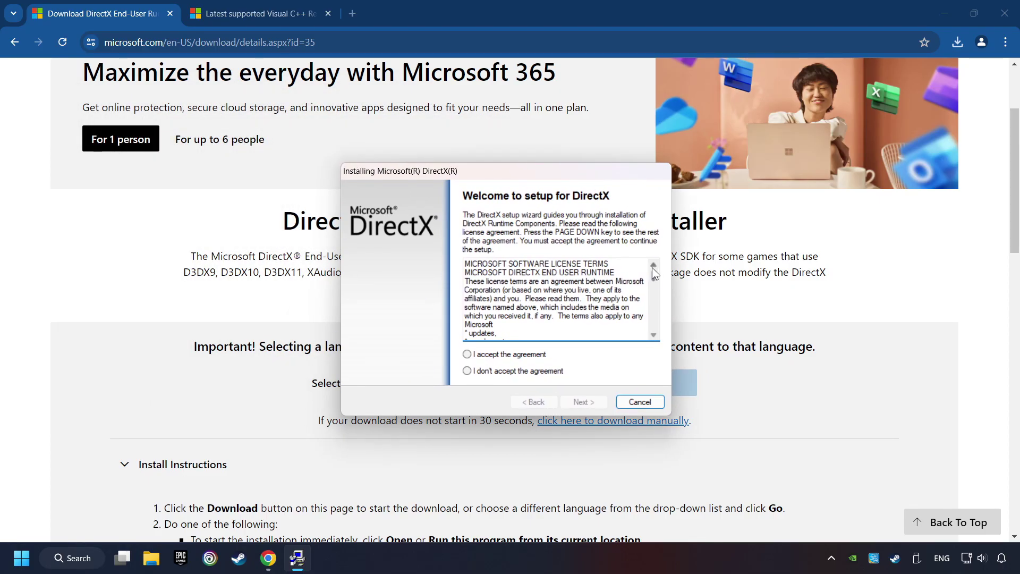
pyautogui.moveTo(653, 272); pyautogui.dragTo(509, 359)
# Accept the DirectX licence, skip the Bing Bar, run the install and finish setup.
pyautogui.click(528, 356)
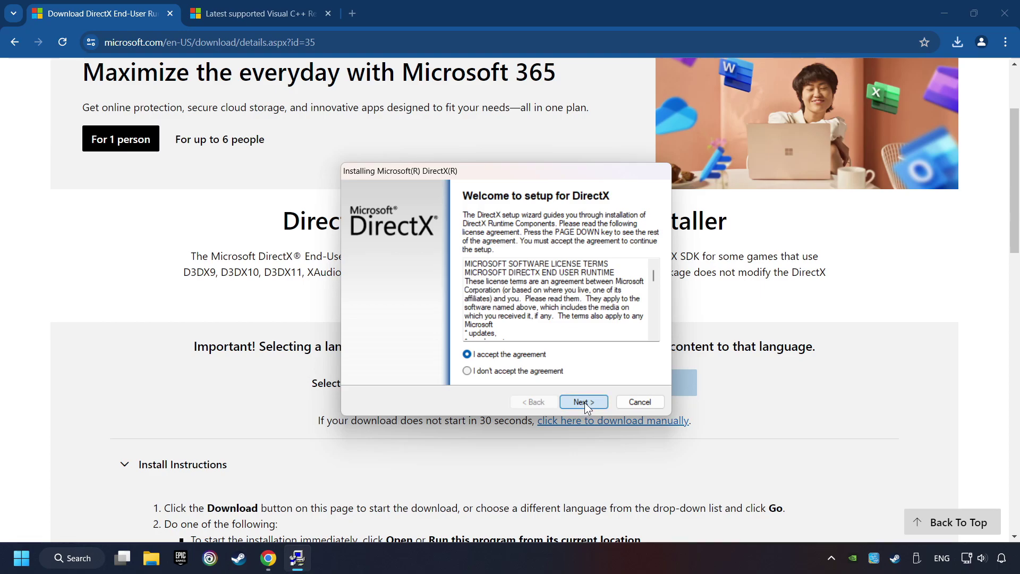
pyautogui.click(584, 403)
pyautogui.click(460, 308)
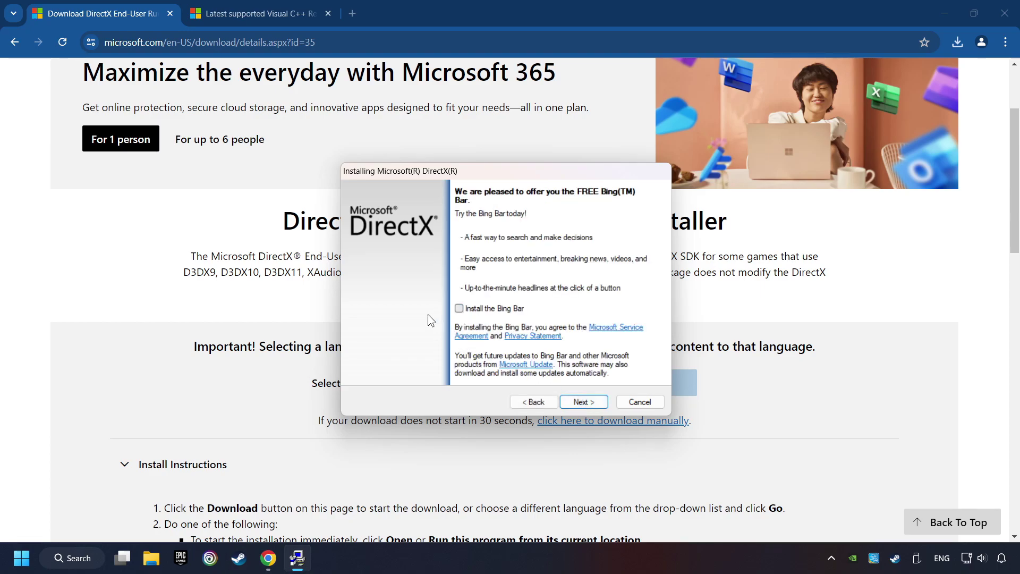
pyautogui.click(588, 403)
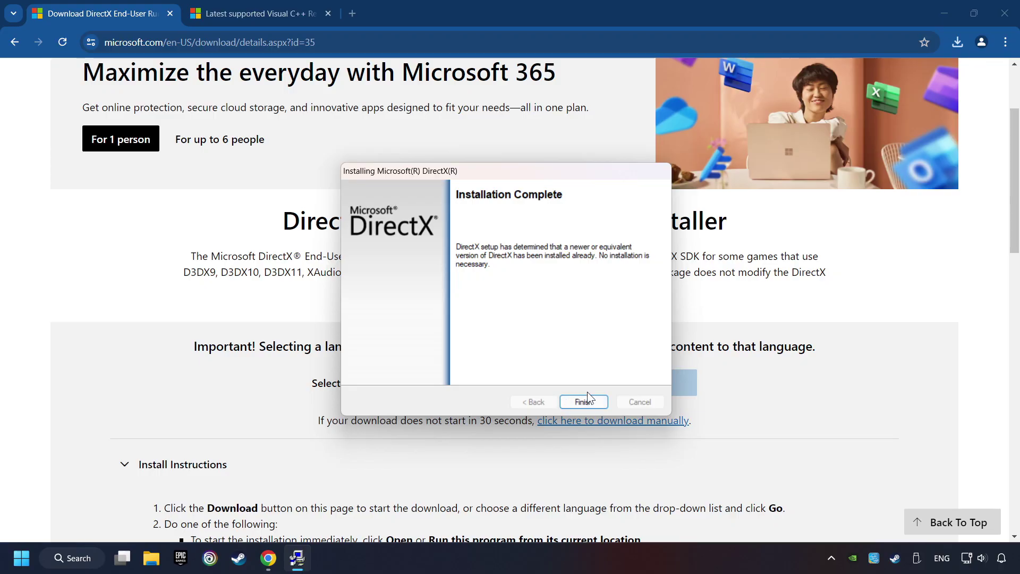
pyautogui.click(591, 400)
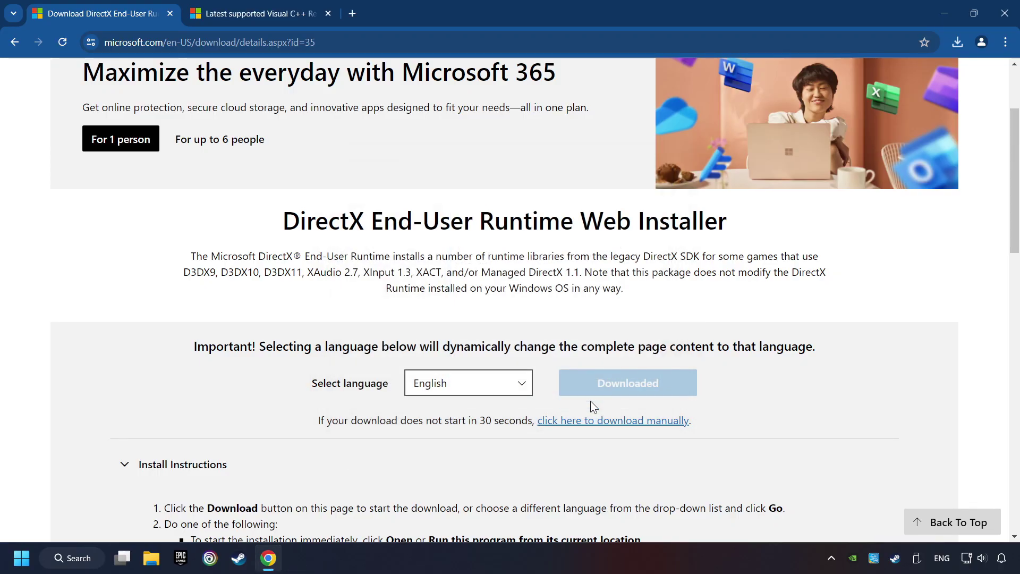
# Download the x86 and x64 Visual C++ redistributable installers.
pyautogui.click(287, 13)
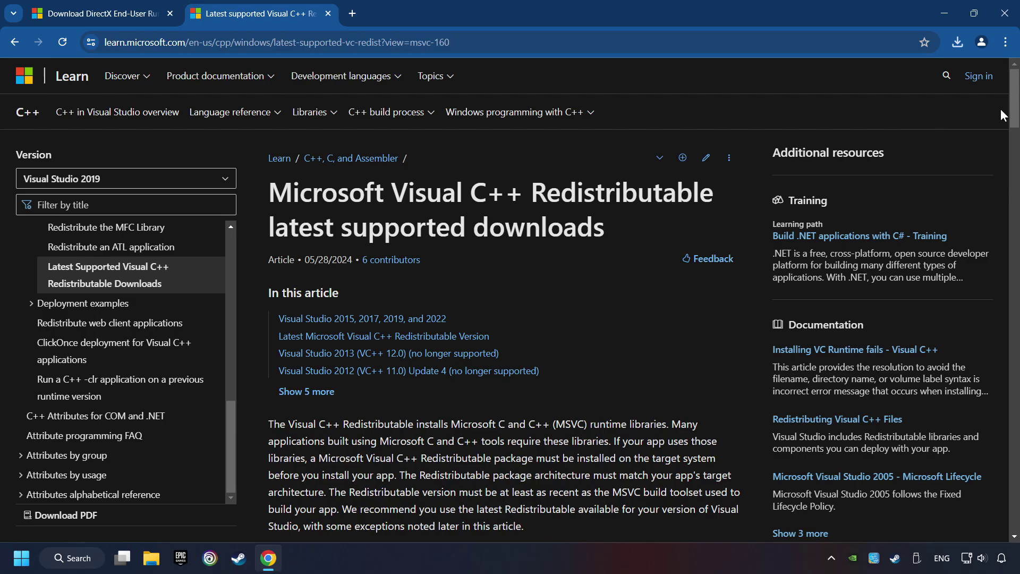
pyautogui.scroll(-15, 1000, 108)
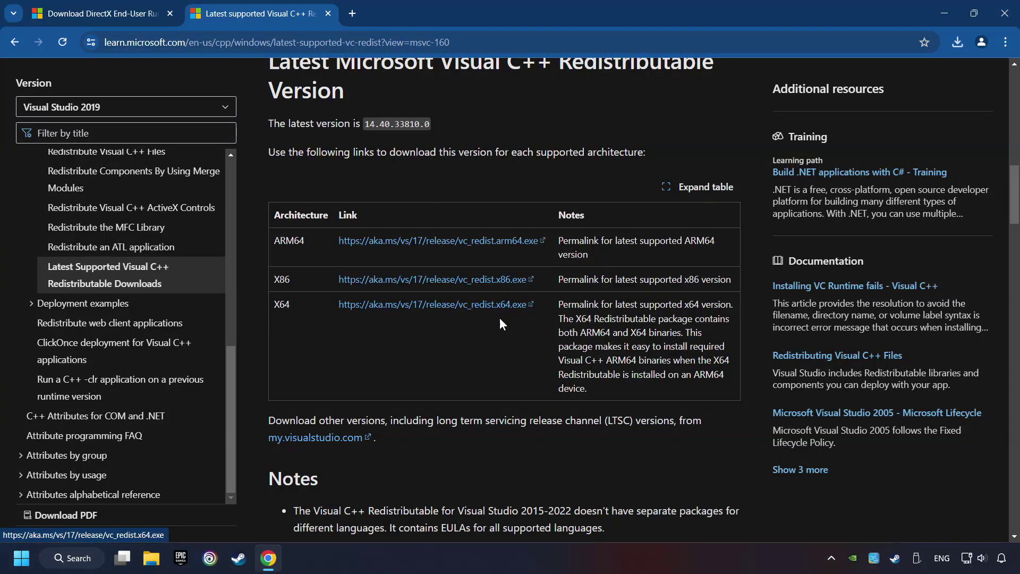
pyautogui.click(407, 278)
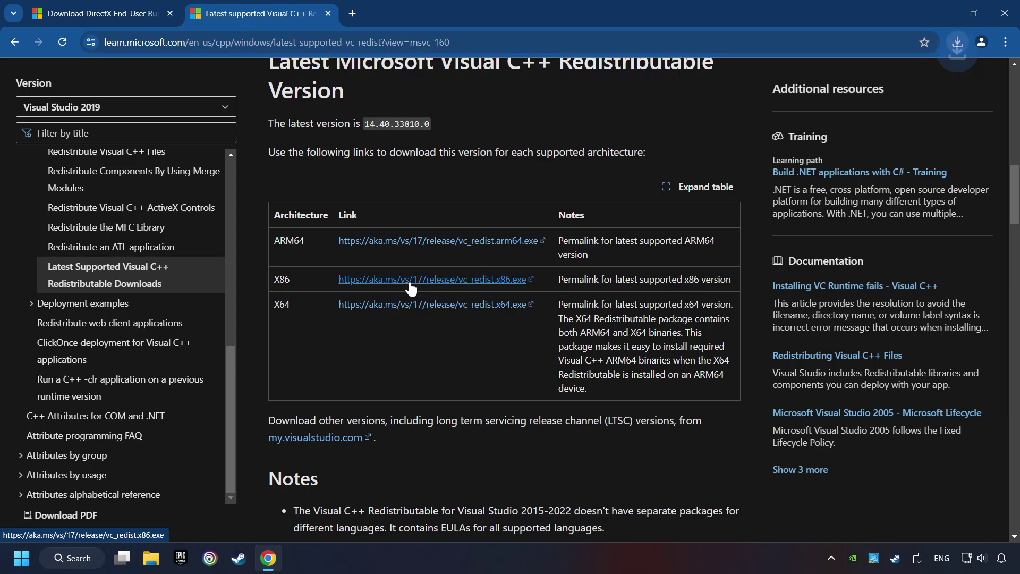
pyautogui.click(413, 304)
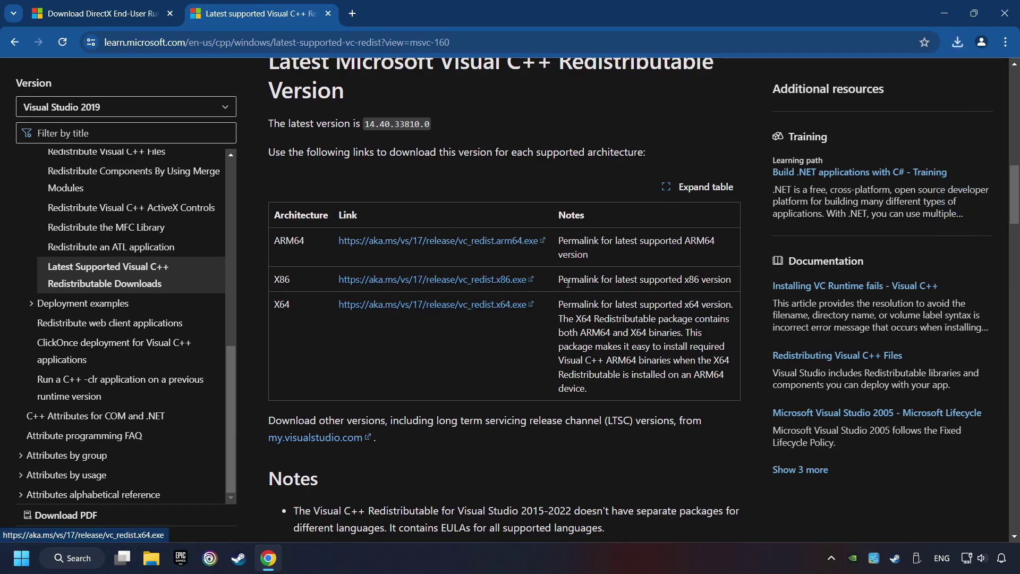
# Run VC_redist.arm64.exe, agree to the licence terms and attempt the install.
pyautogui.click(958, 42)
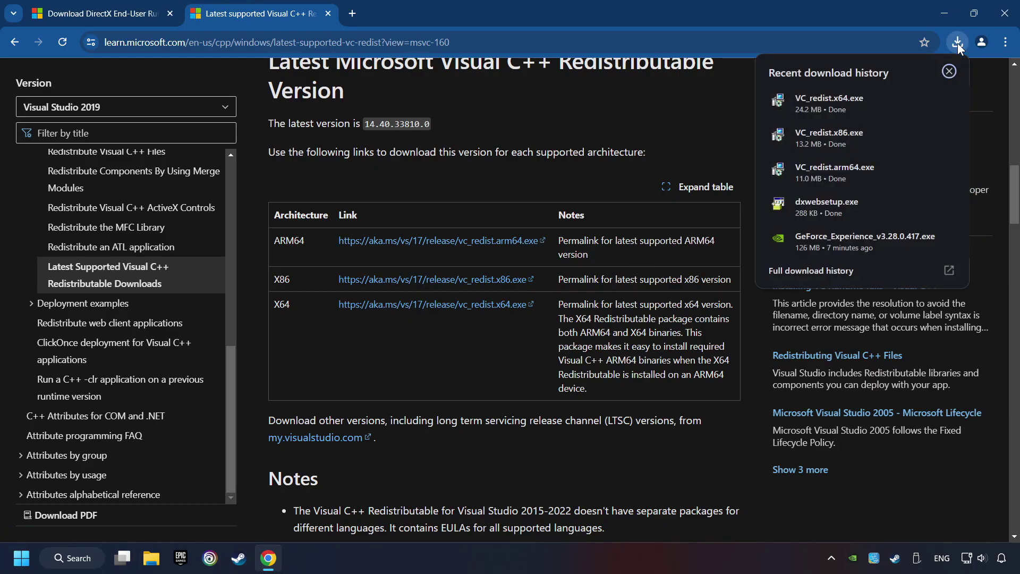
pyautogui.click(852, 167)
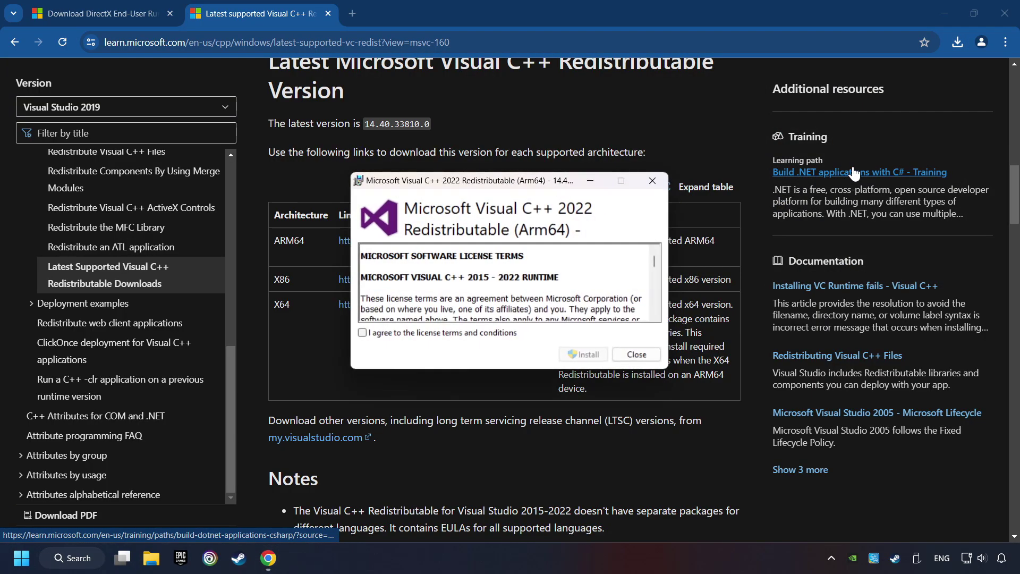
pyautogui.moveTo(655, 262); pyautogui.dragTo(654, 313)
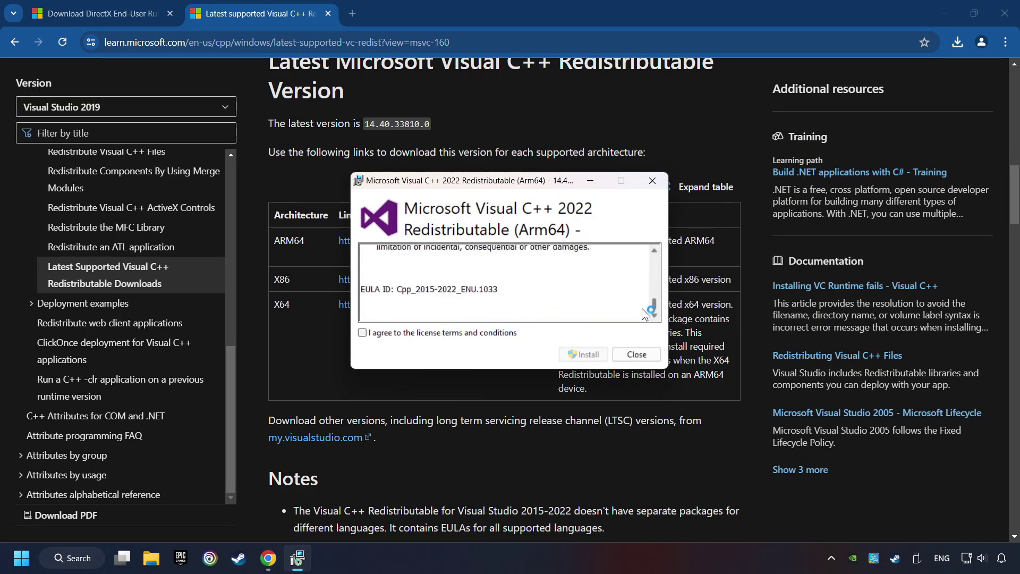
pyautogui.click(420, 334)
pyautogui.click(584, 354)
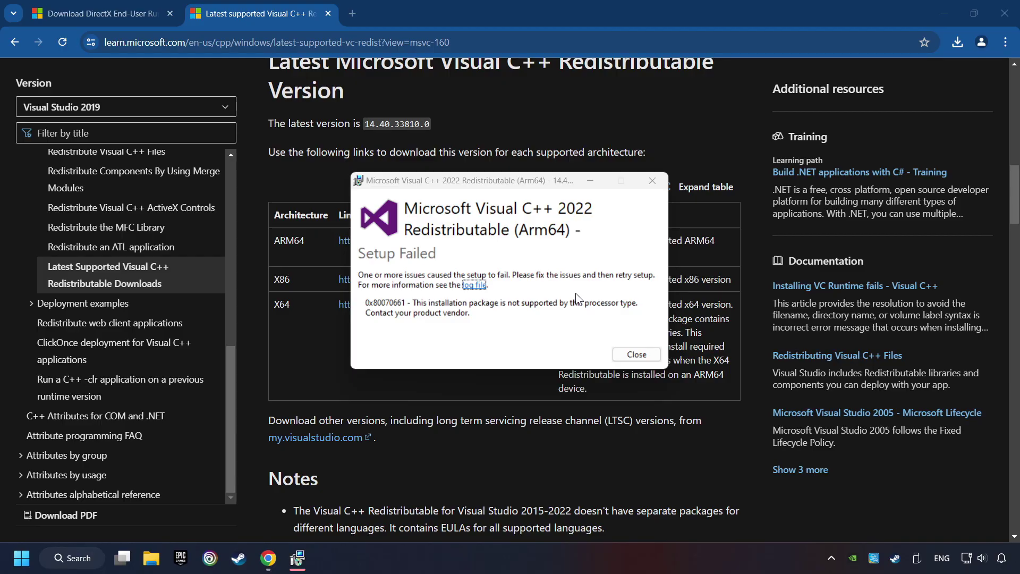
# Dismiss the Arm64 error and install VC_redist.x86.exe (14.40.33810).
pyautogui.click(636, 353)
pyautogui.click(958, 45)
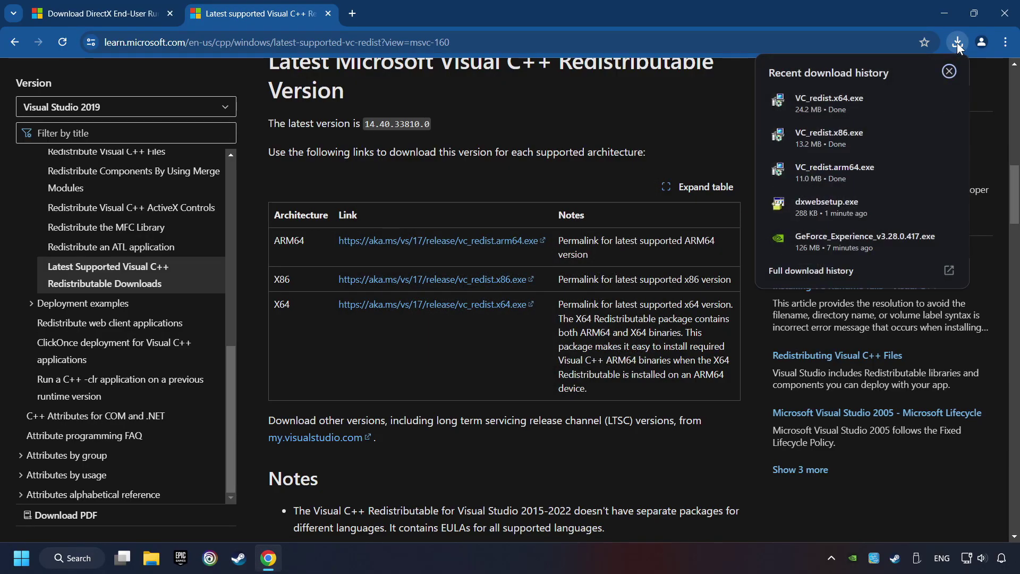
pyautogui.click(852, 130)
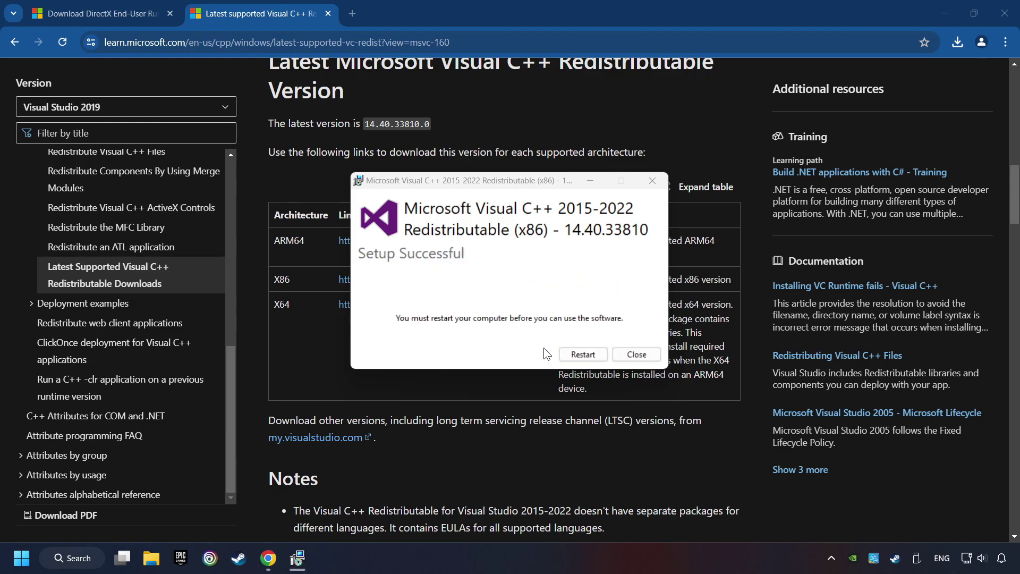
# Close the x86 success message and install VC_redist.x64.exe.
pyautogui.click(643, 353)
pyautogui.click(957, 44)
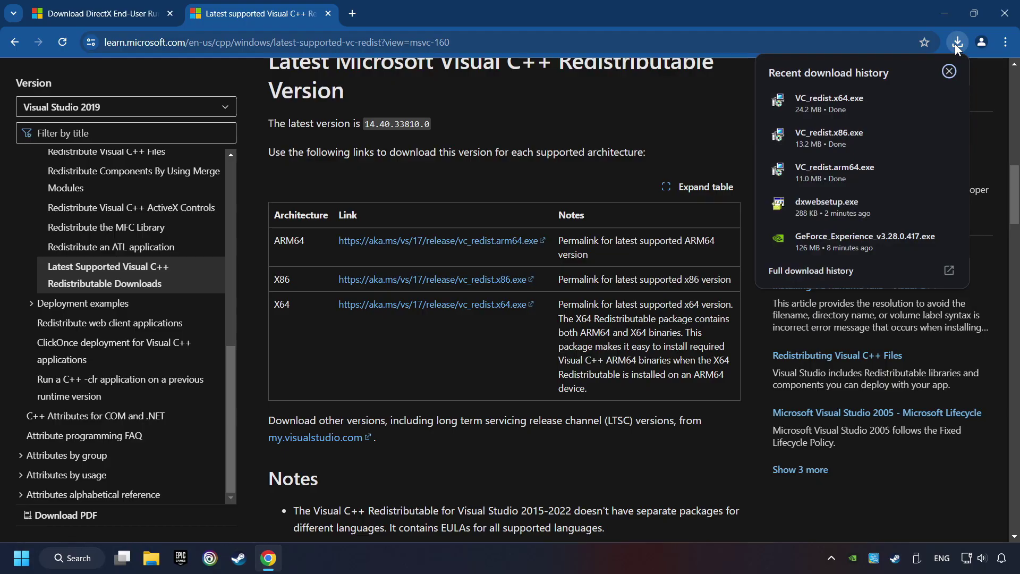
pyautogui.click(872, 97)
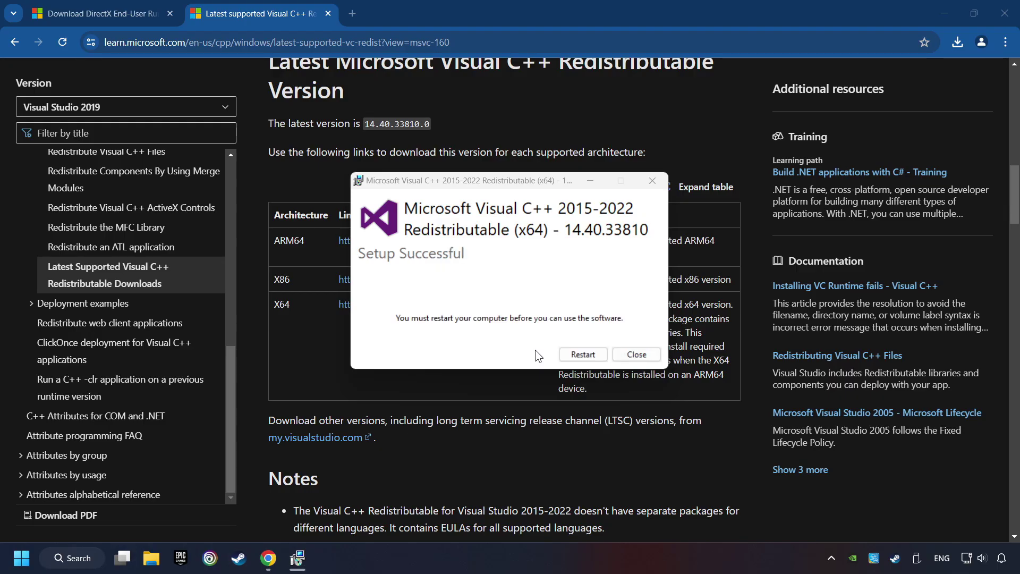
# Restart, search 'updates' to check for Windows updates, confirm it's up to date, close Settings.
pyautogui.click(583, 355)
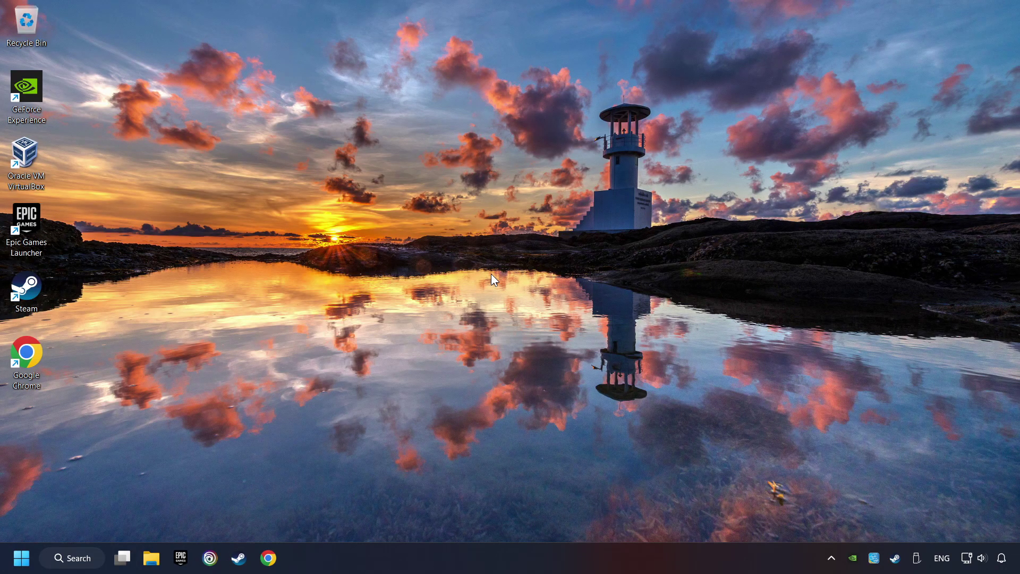
pyautogui.click(78, 560)
pyautogui.write('updates')
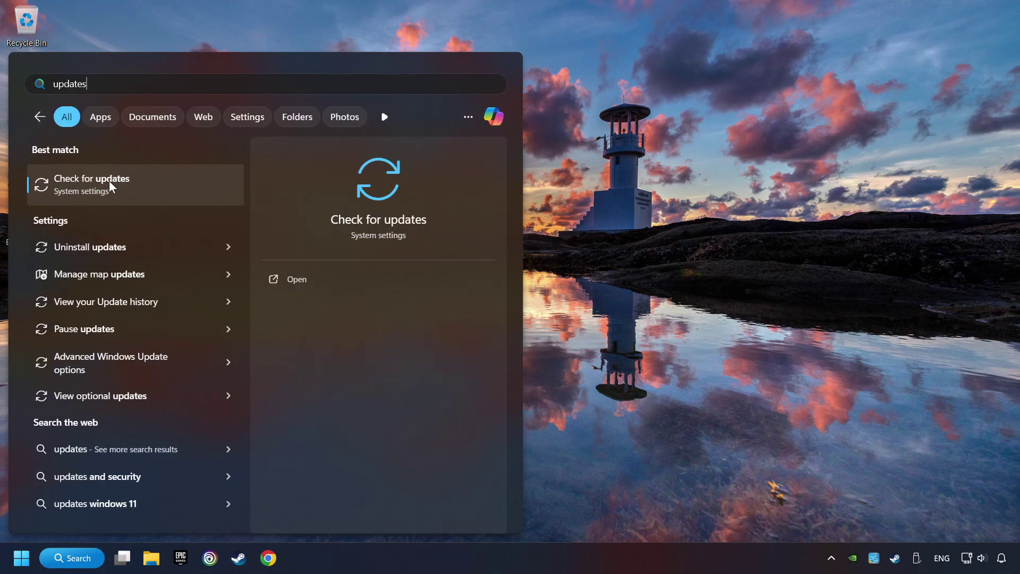
pyautogui.click(202, 184)
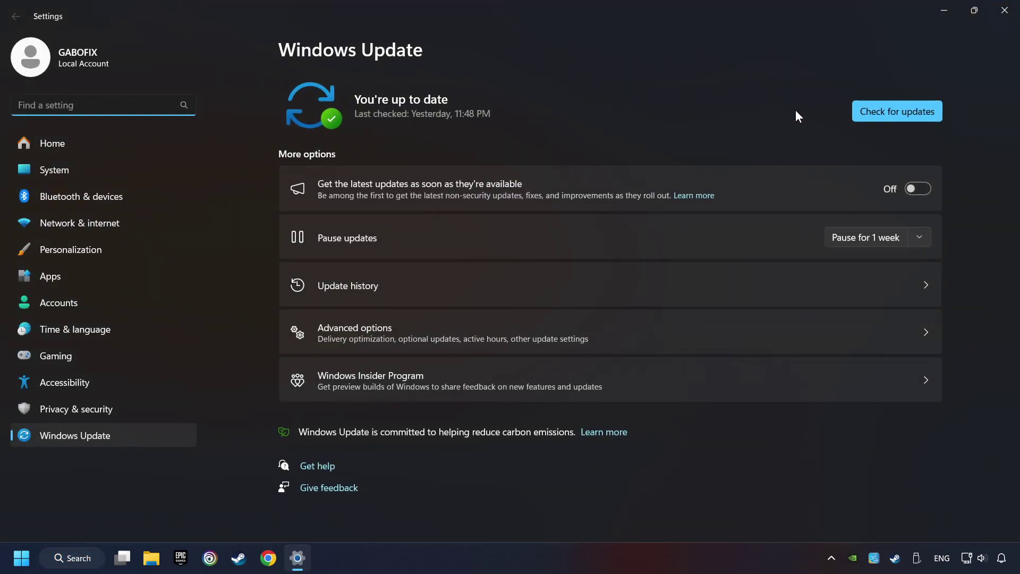
pyautogui.click(918, 111)
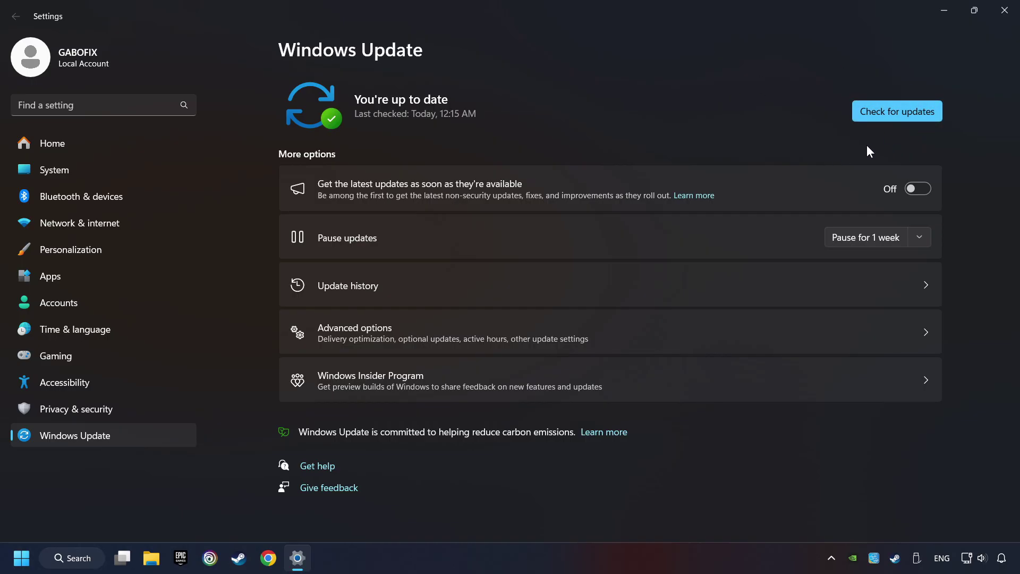
pyautogui.click(1007, 9)
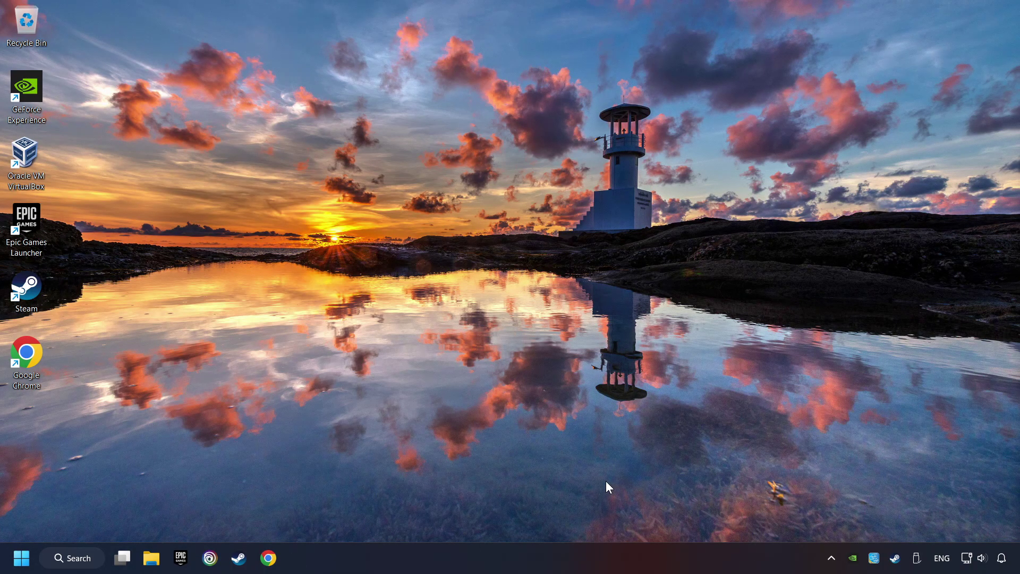
# Launch Command Prompt as administrator via a 'cmd' search.
pyautogui.click(68, 558)
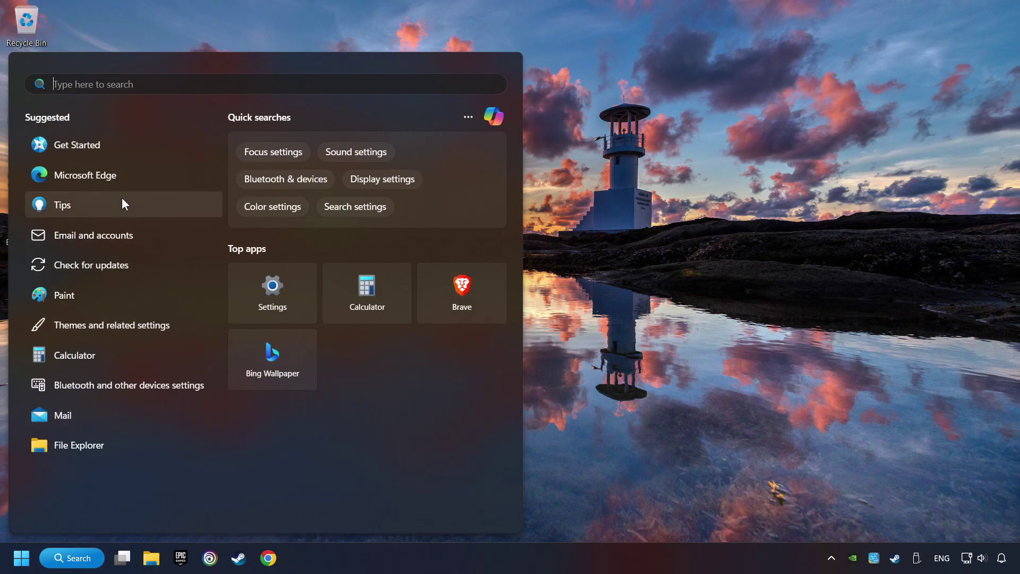
pyautogui.write('cmd')
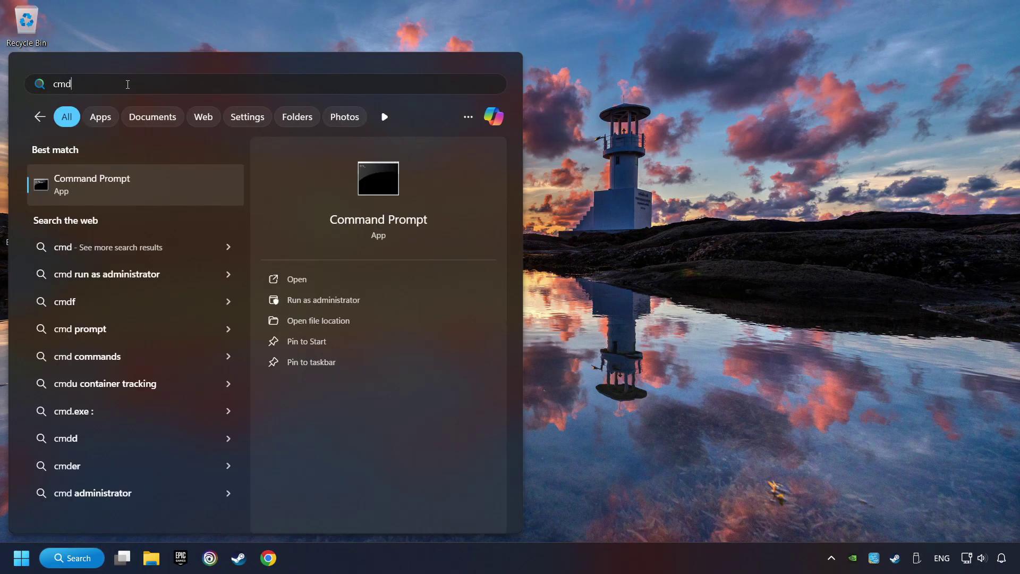
pyautogui.rightClick(198, 181)
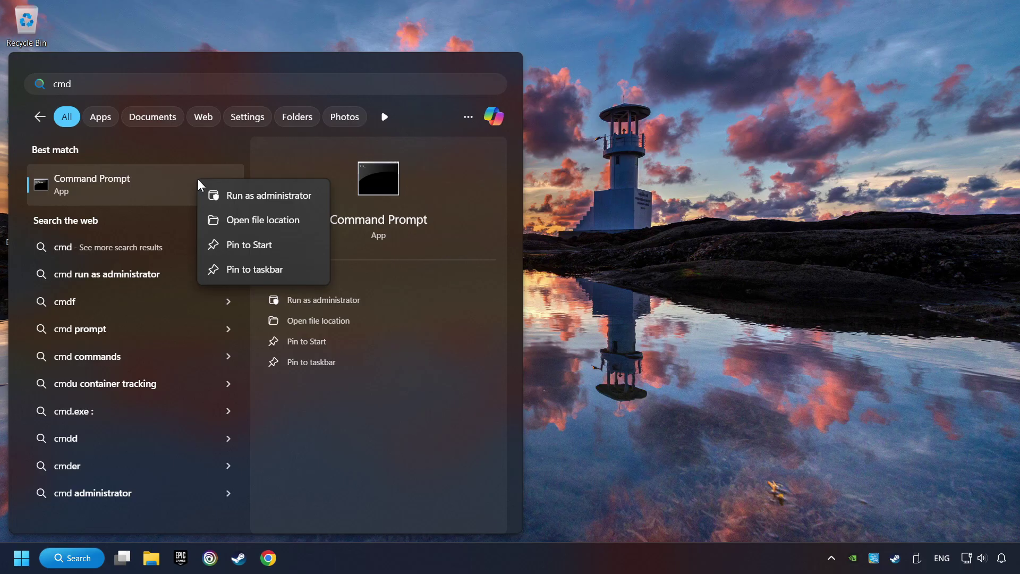
pyautogui.click(255, 196)
pyautogui.moveTo(295, 122); pyautogui.dragTo(408, 137)
# Run sfc /scannow, then bring up the Start menu's power options.
pyautogui.write('sfc /scannow')
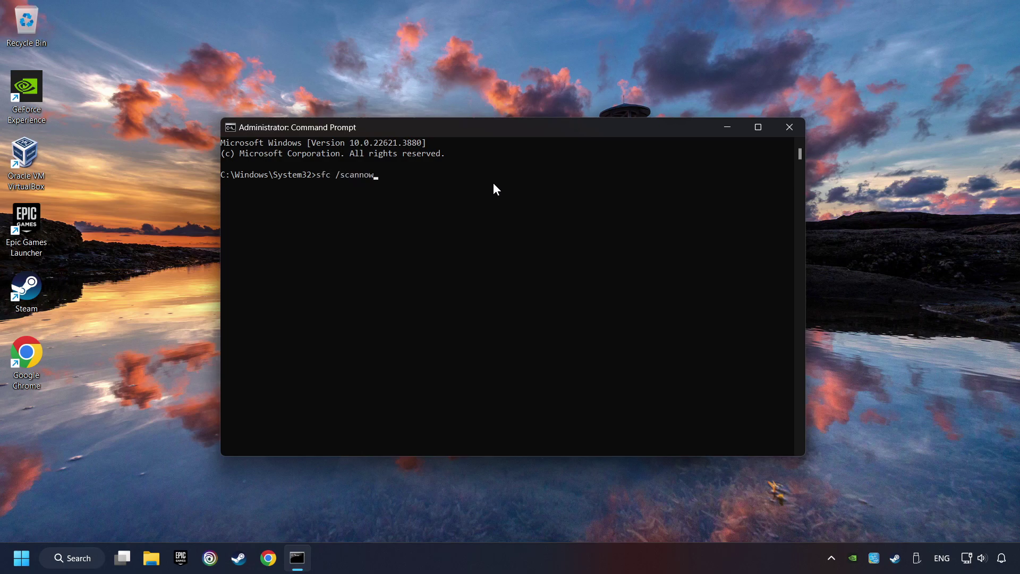
pyautogui.press('Return')
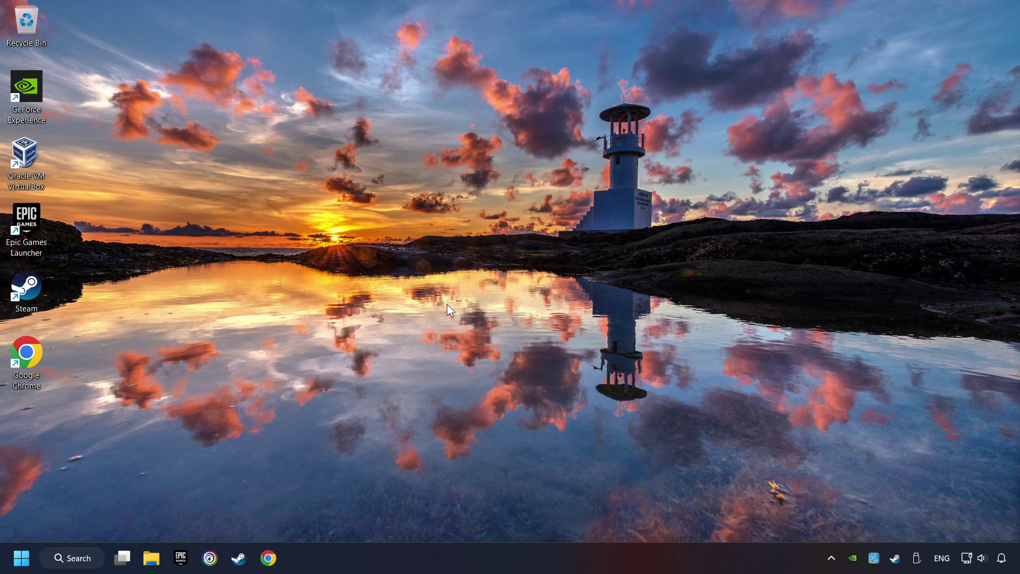
pyautogui.click(21, 558)
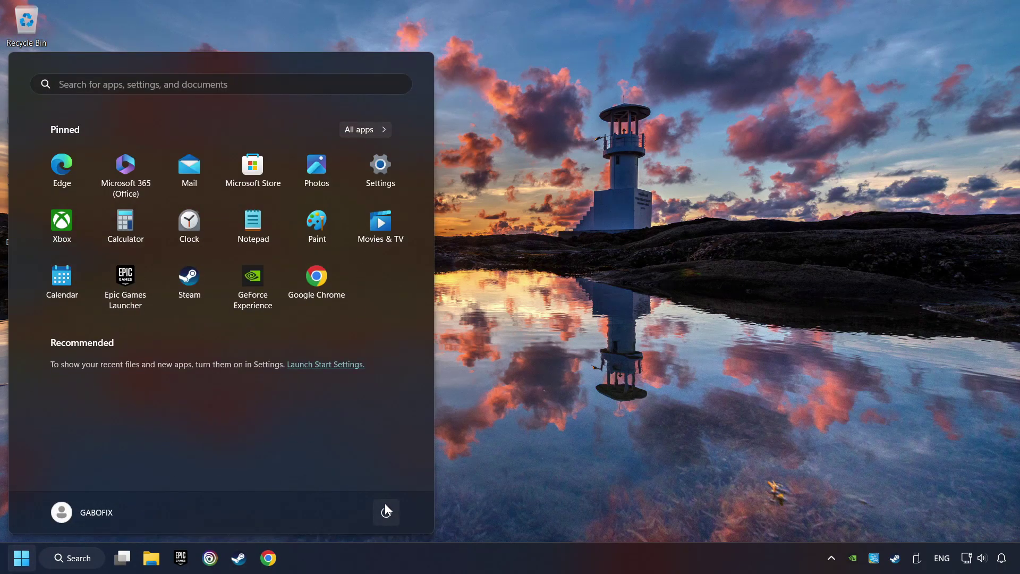